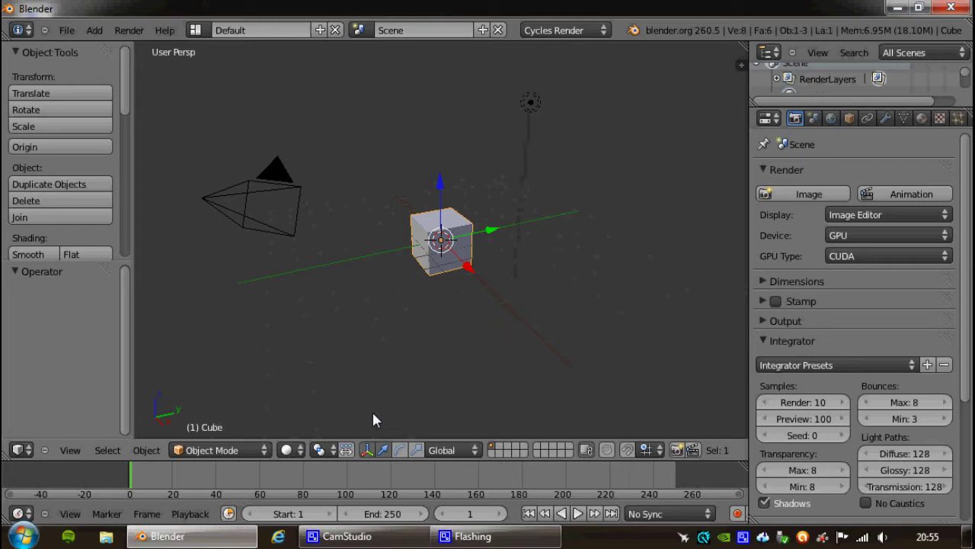
# Replace the default cube with a smooth-shaded UV sphere at the scene origin.
pyautogui.press('x')
pyautogui.click(510, 274)
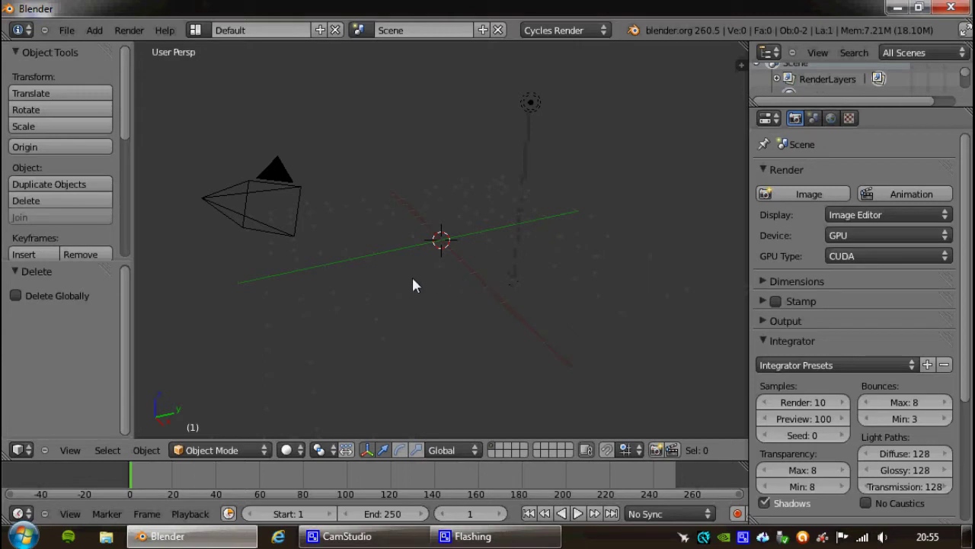
pyautogui.hotkey('shift', 'a')
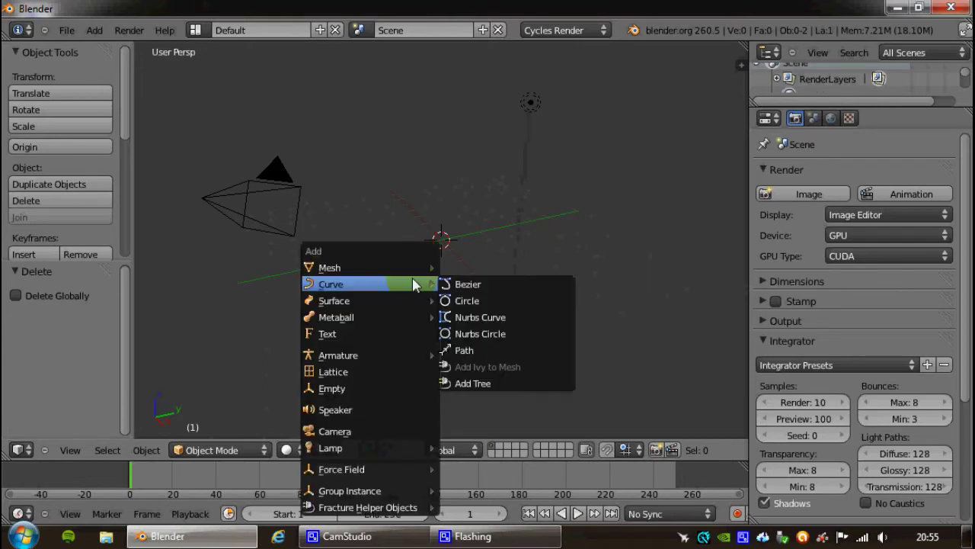
pyautogui.moveTo(413, 269)
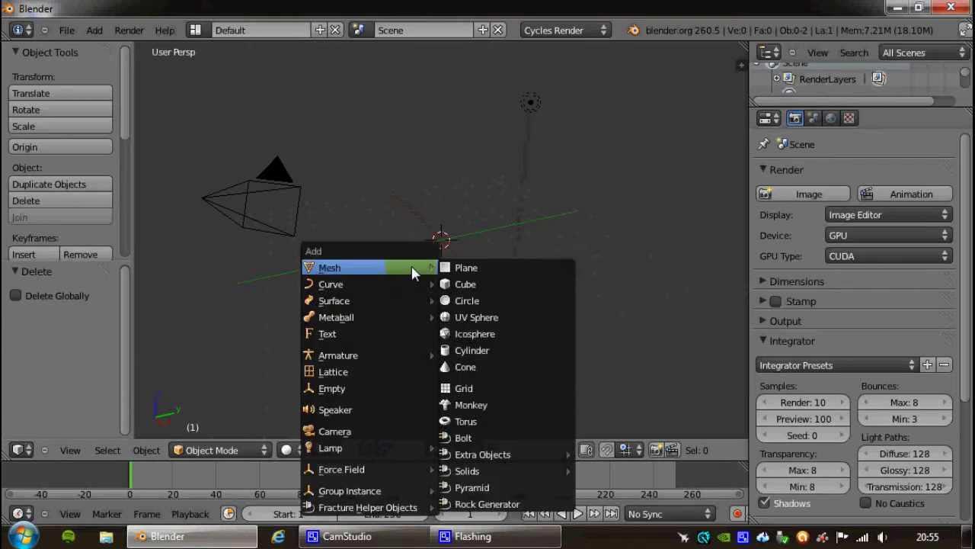
pyautogui.click(480, 317)
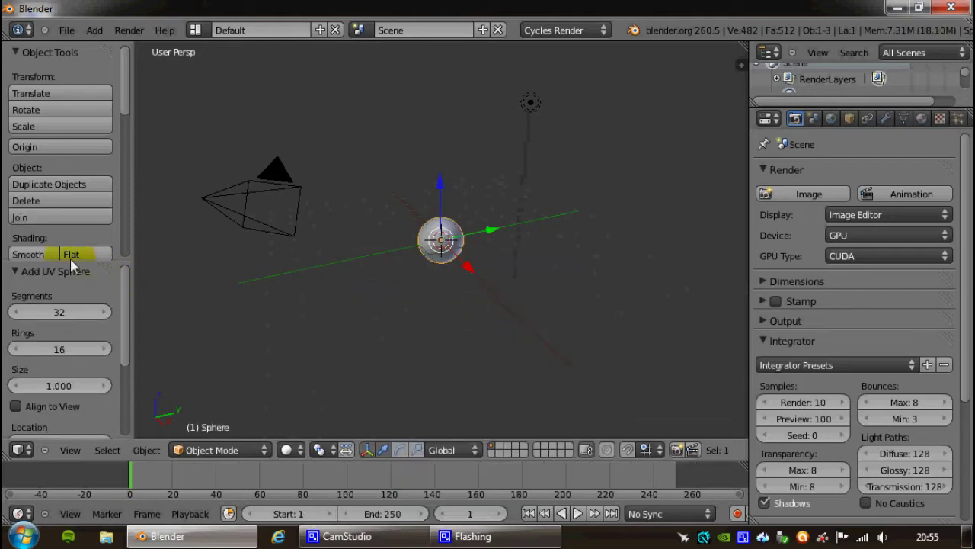
pyautogui.click(31, 256)
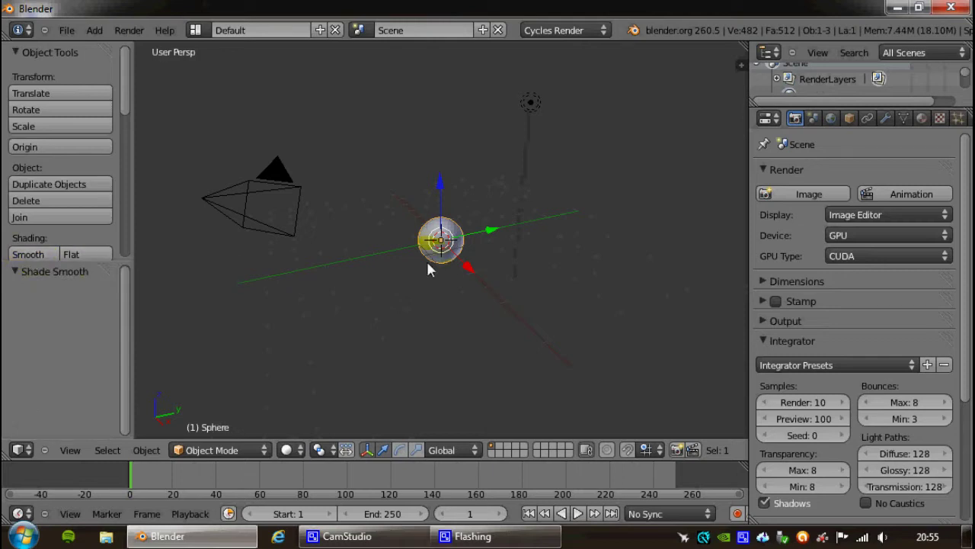
pyautogui.scroll(6, 427, 268)
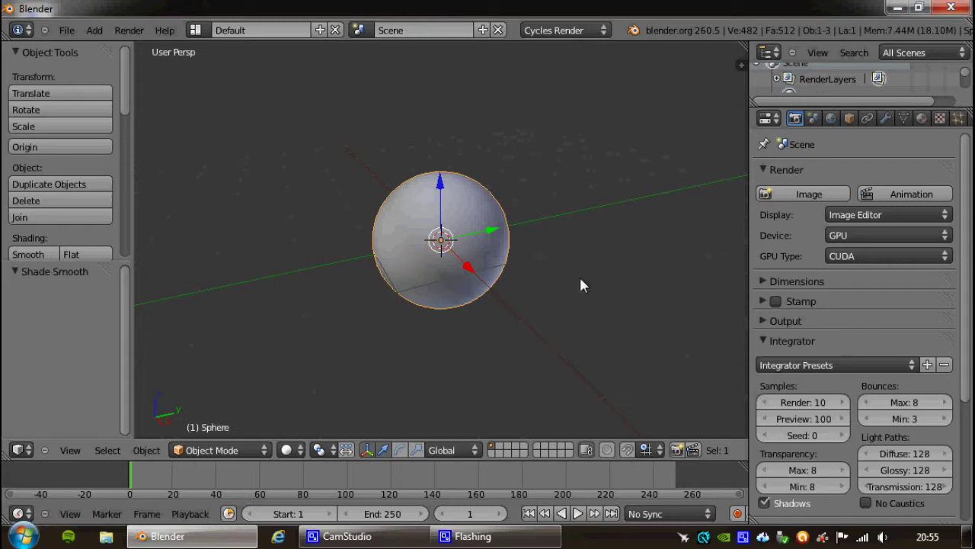
# Duplicate the sphere to its right and switch the render engine to Blender Render.
pyautogui.hotkey('shift', 'd')
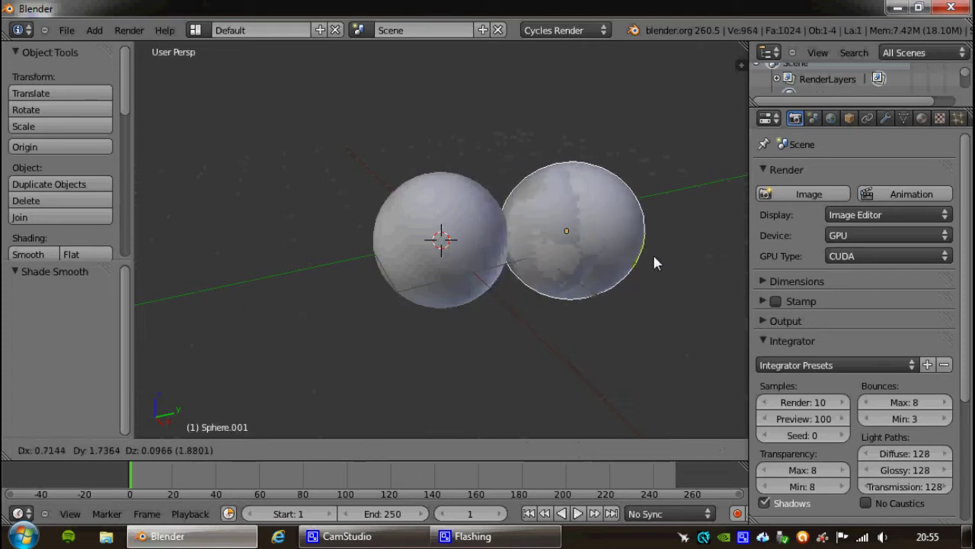
pyautogui.click(691, 257)
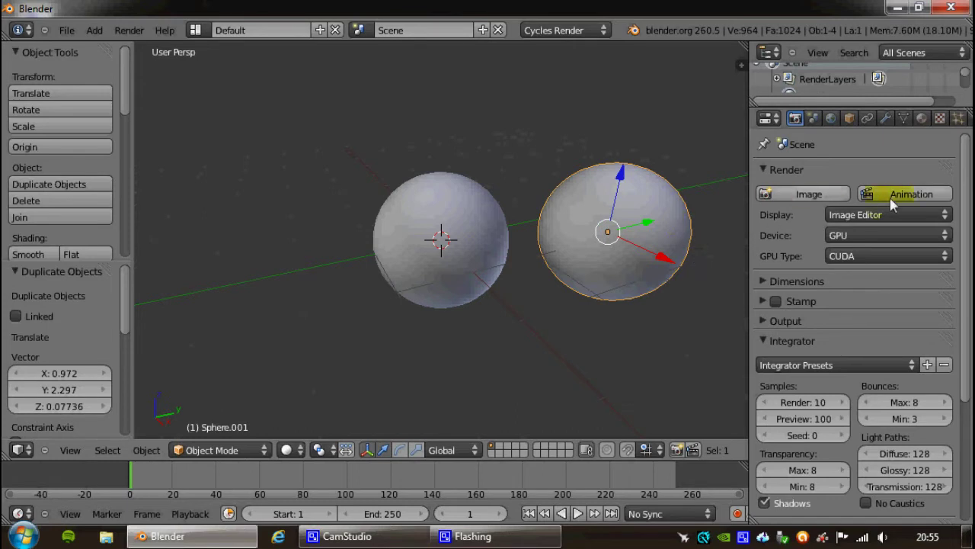
pyautogui.click(923, 118)
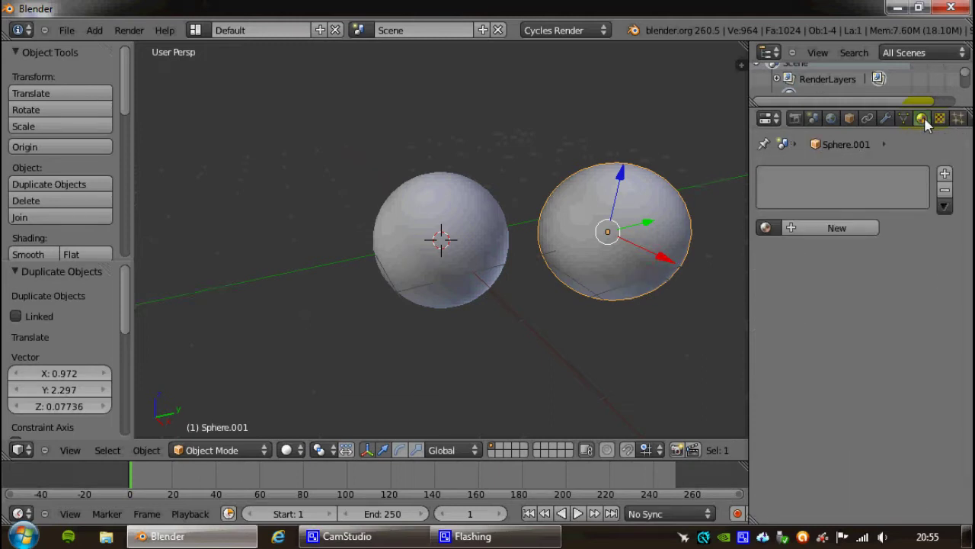
pyautogui.click(605, 31)
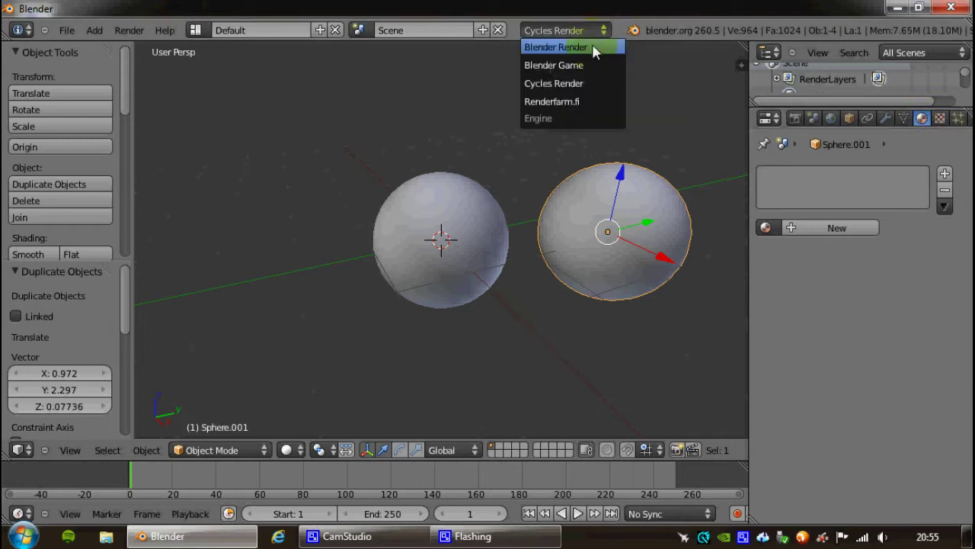
pyautogui.click(592, 48)
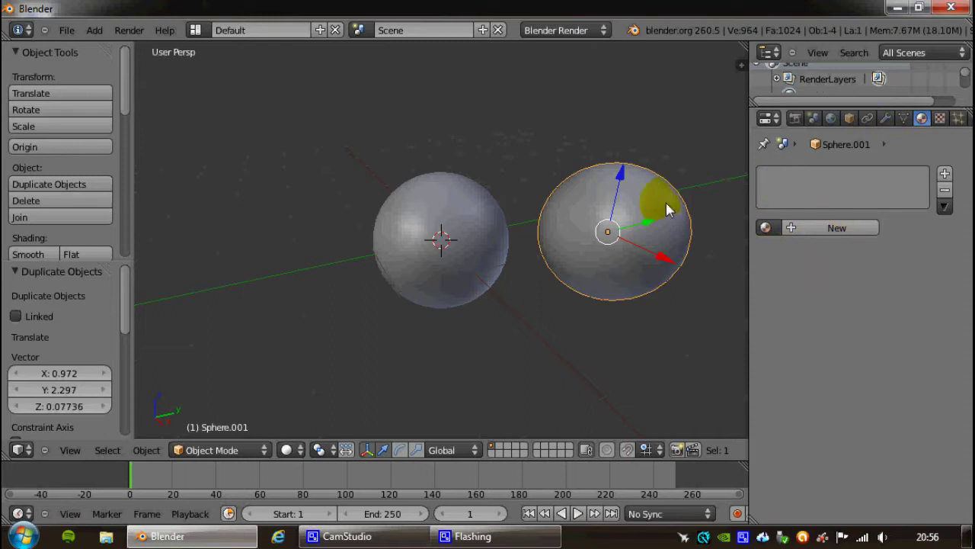
# Create a new material for the copied sphere and name it 'test'.
pyautogui.click(831, 229)
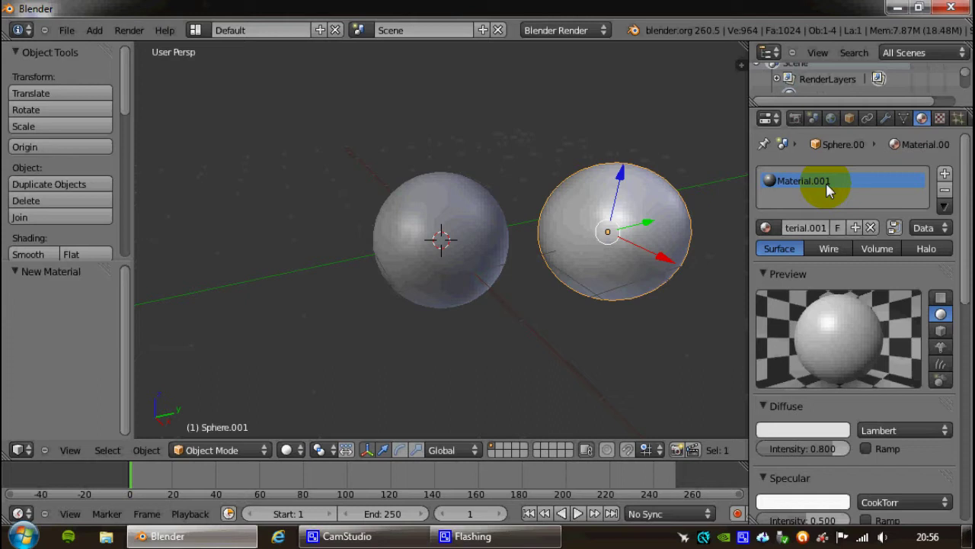
pyautogui.click(815, 233)
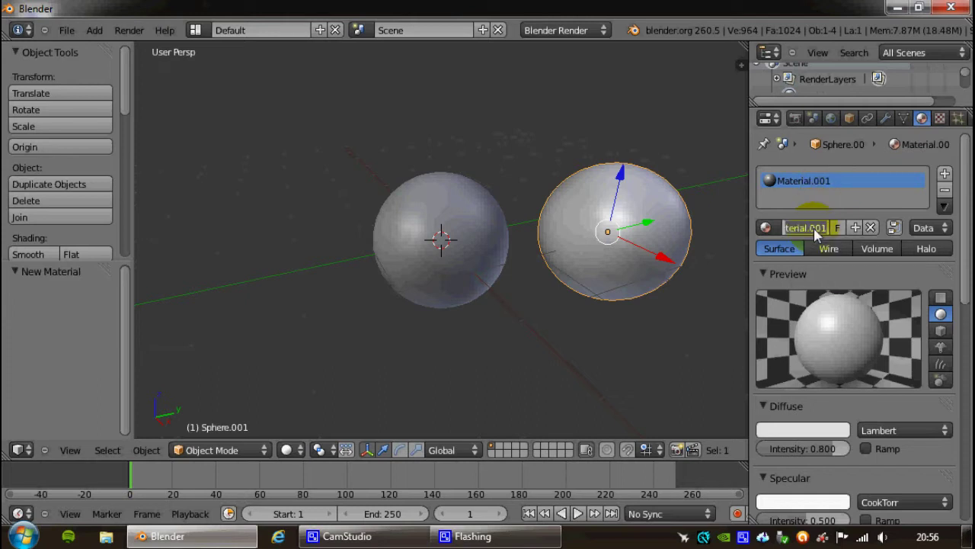
pyautogui.write('test')
pyautogui.press('Return')
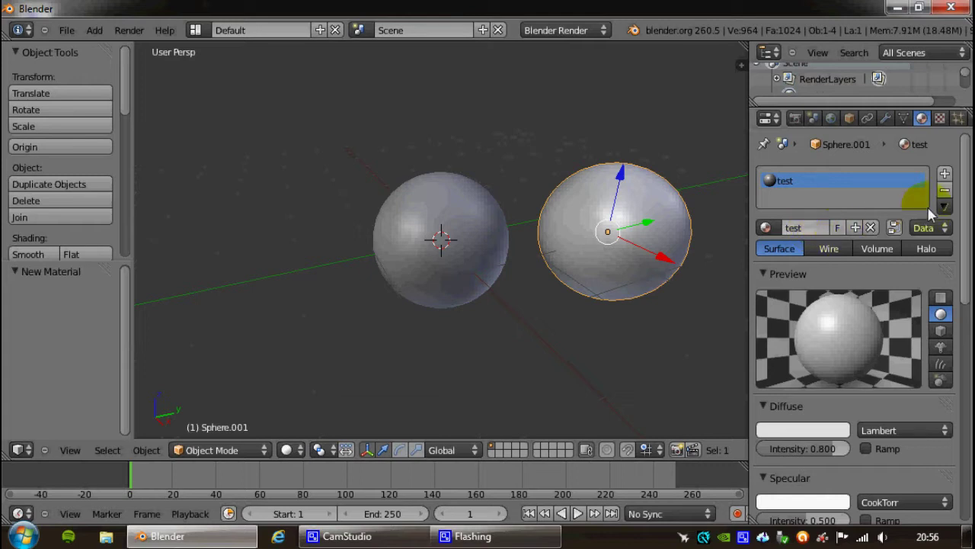
# Preview the test material on the plane, cube, monkey, hair and sphere shapes.
pyautogui.moveTo(962, 213); pyautogui.dragTo(964, 251)
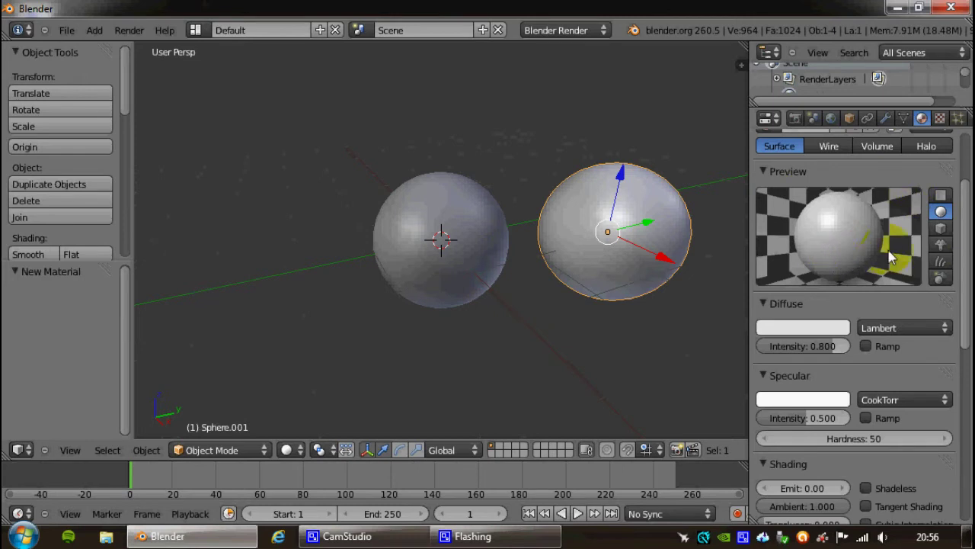
pyautogui.click(944, 199)
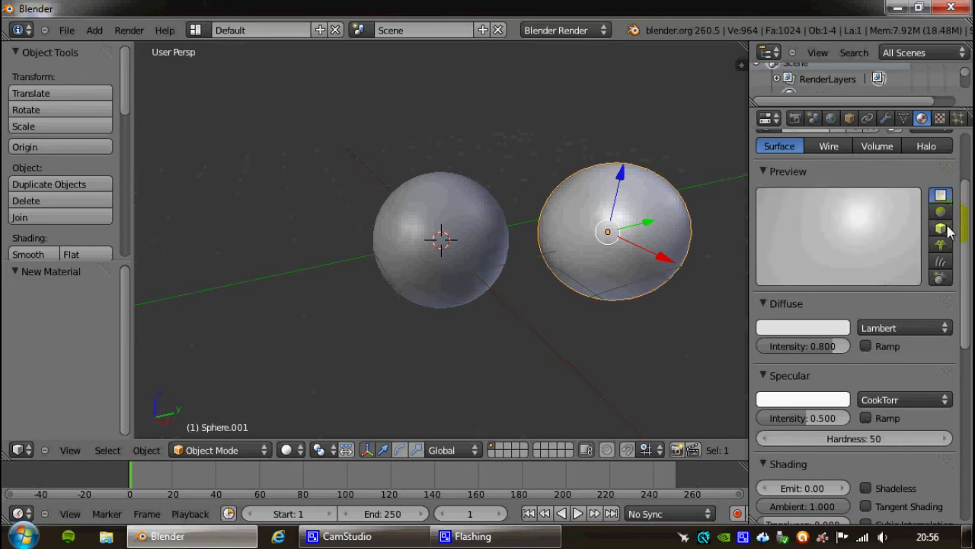
pyautogui.click(940, 228)
pyautogui.click(942, 245)
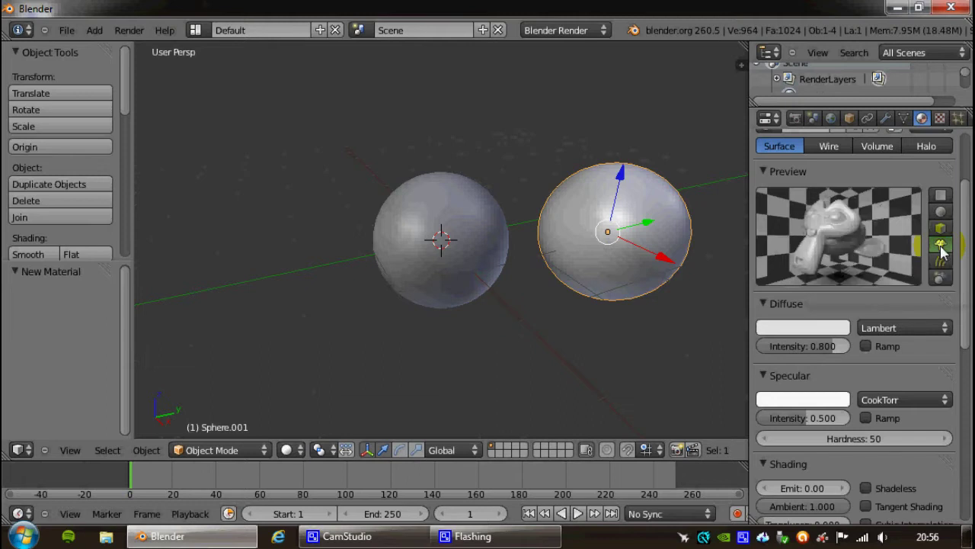
pyautogui.click(941, 261)
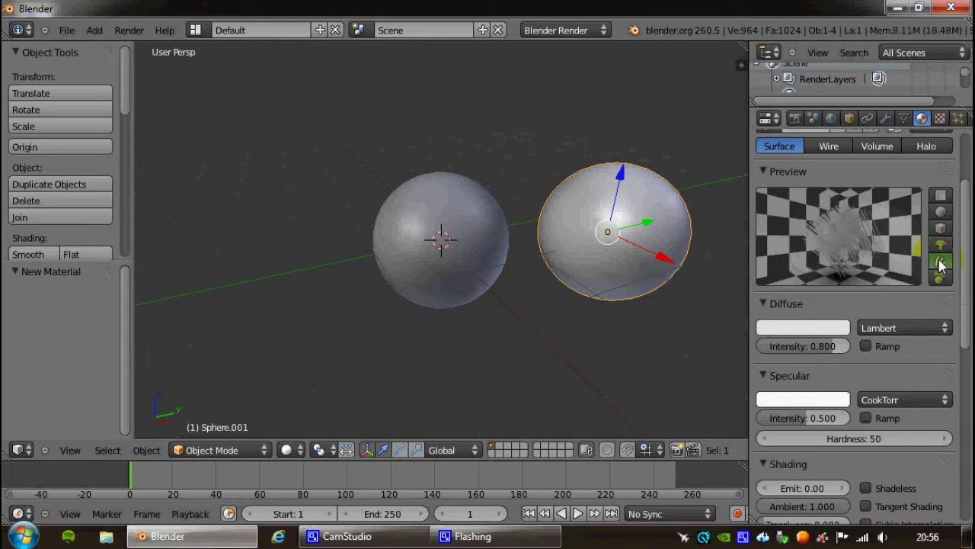
pyautogui.click(942, 213)
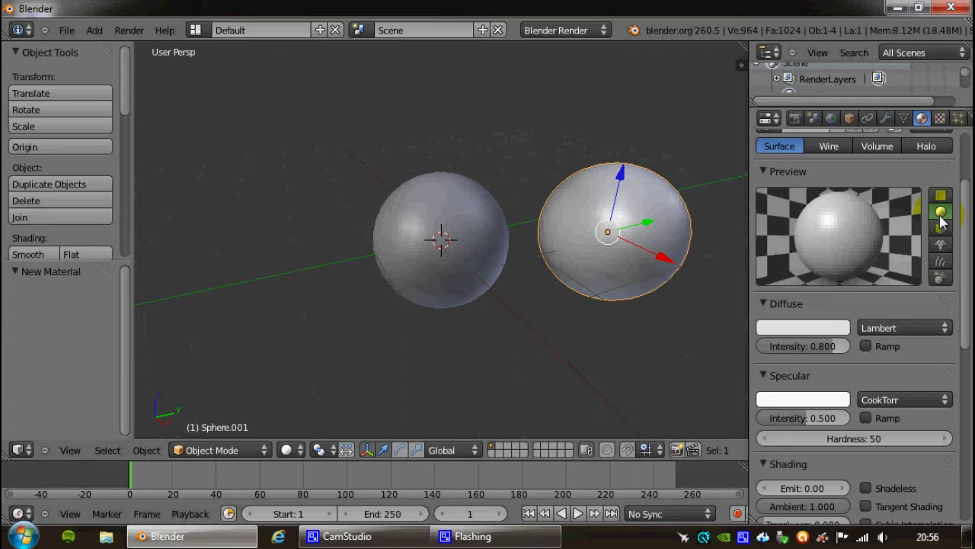
pyautogui.scroll(-2, 942, 221)
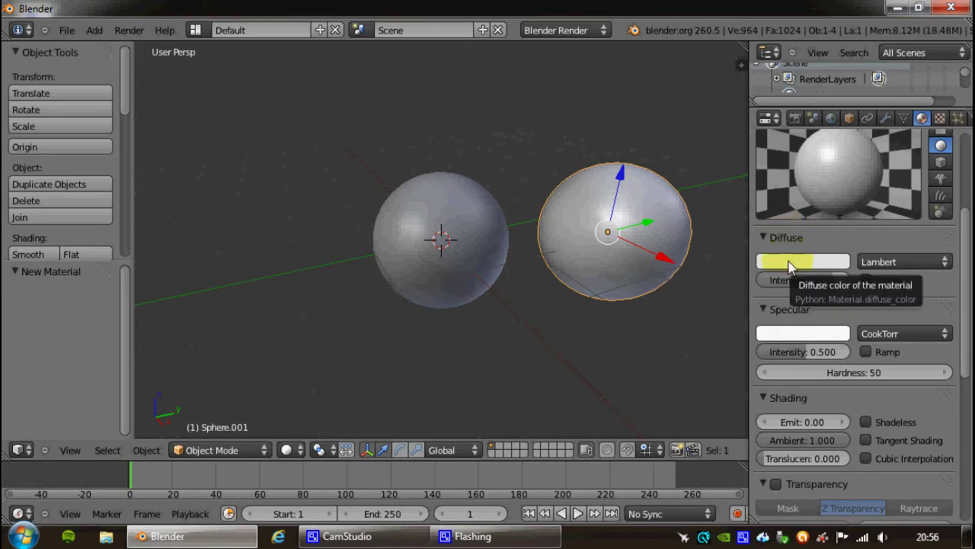
# Change the test material's diffuse colour from white to deep blue.
pyautogui.click(791, 263)
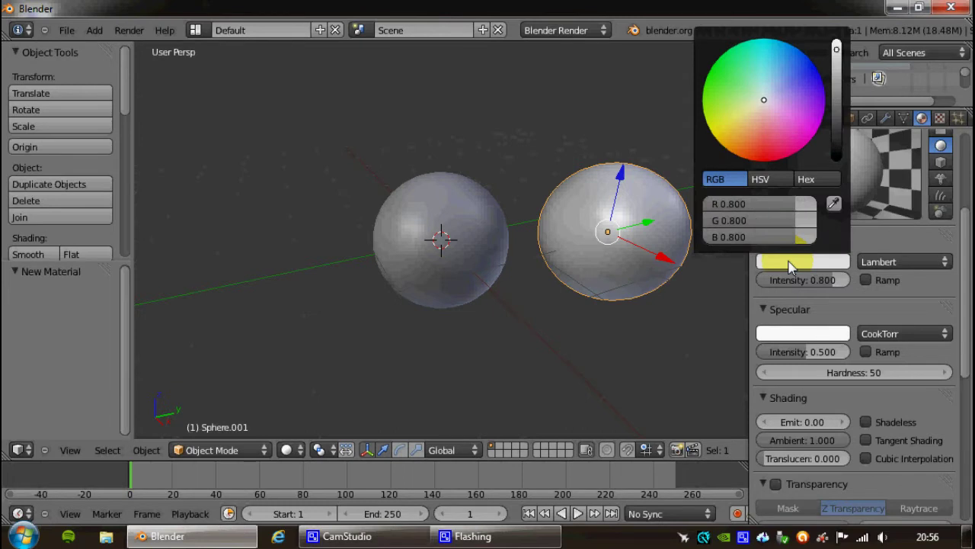
pyautogui.moveTo(809, 68)
pyautogui.mouseDown()
pyautogui.moveTo(816, 81)
pyautogui.moveTo(812, 67)
pyautogui.moveTo(839, 79)
pyautogui.moveTo(839, 109)
pyautogui.moveTo(836, 49)
pyautogui.mouseUp()
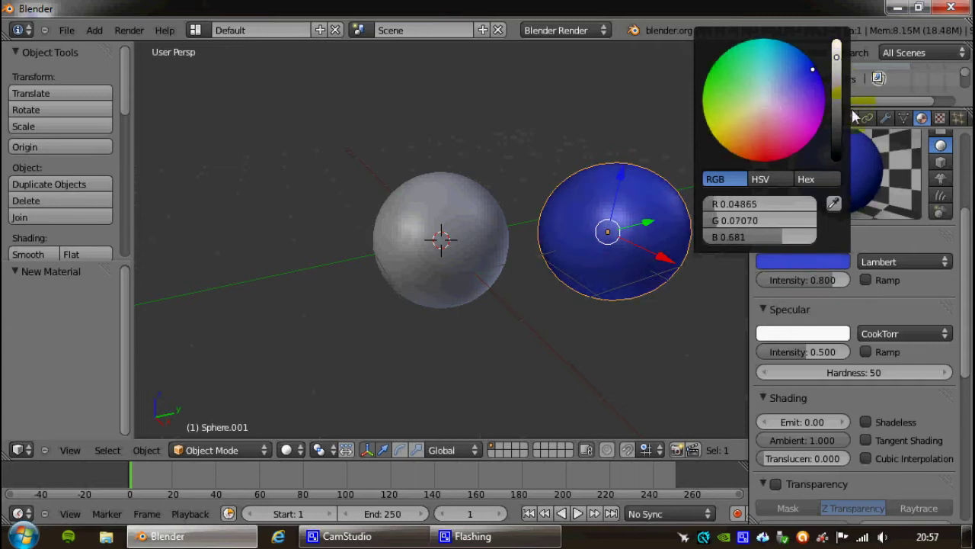
pyautogui.click(873, 237)
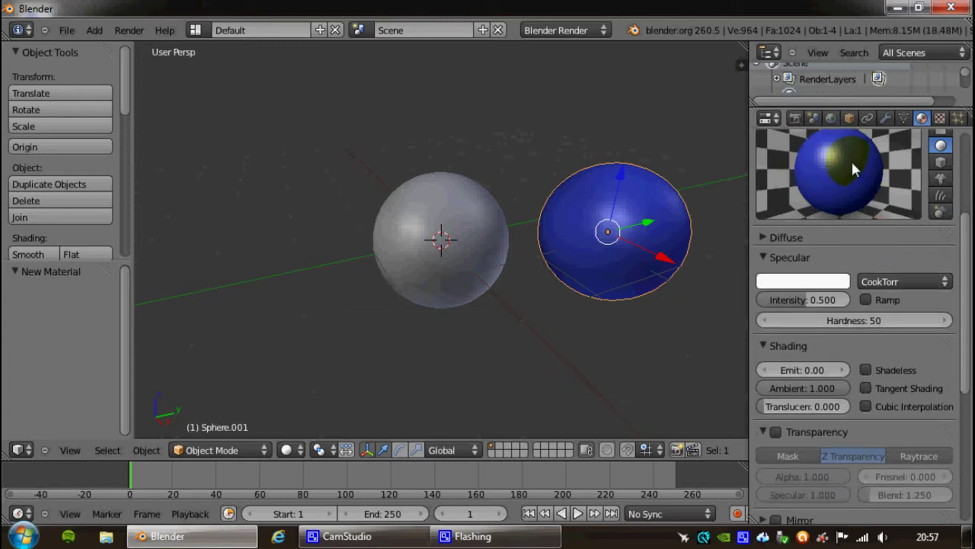
# Switch the diffuse shader from Lambert to Toon, then to Fresnel.
pyautogui.click(763, 238)
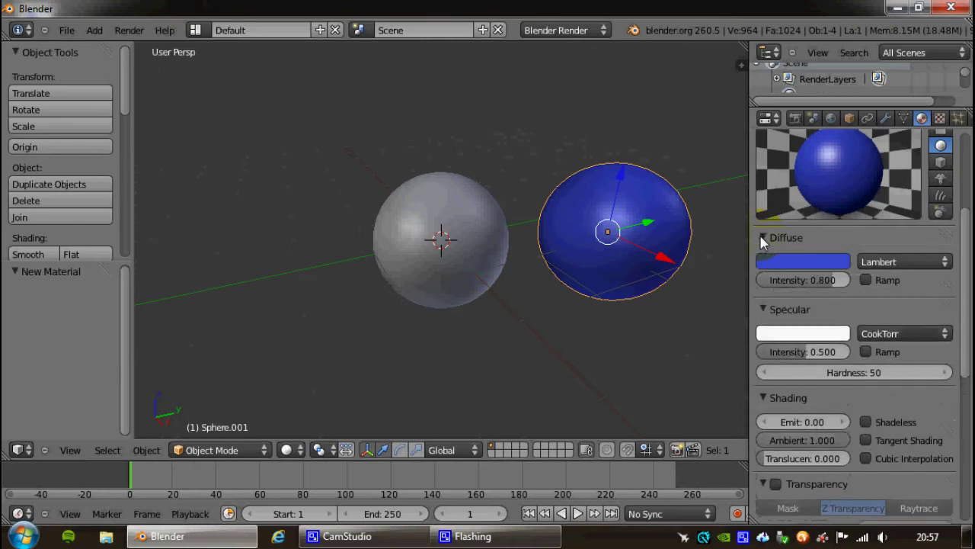
pyautogui.click(894, 265)
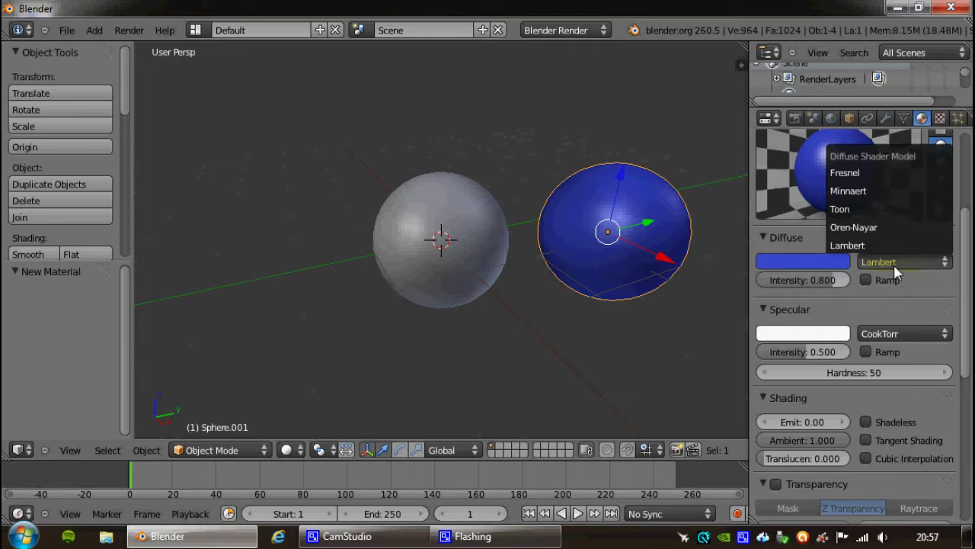
pyautogui.click(854, 207)
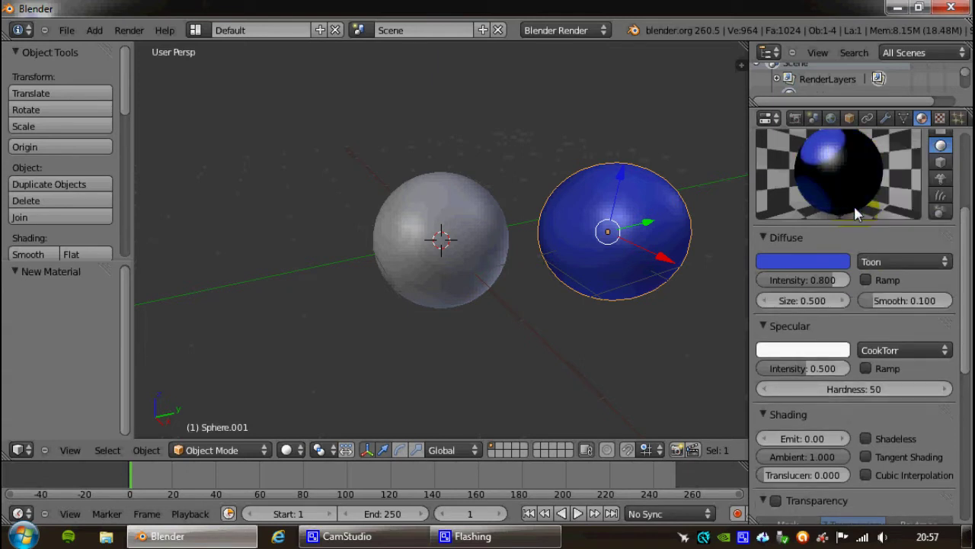
pyautogui.click(908, 259)
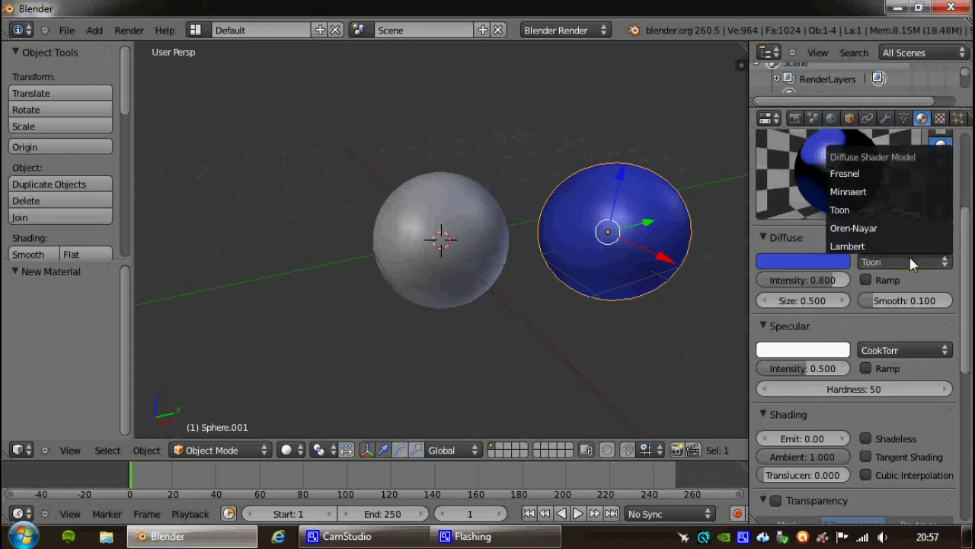
pyautogui.click(862, 174)
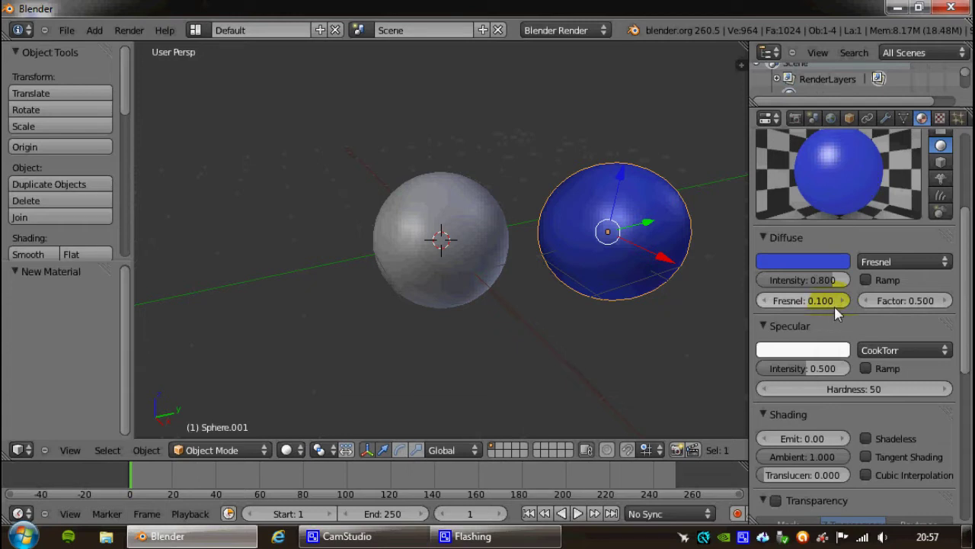
pyautogui.scroll(-2, 836, 313)
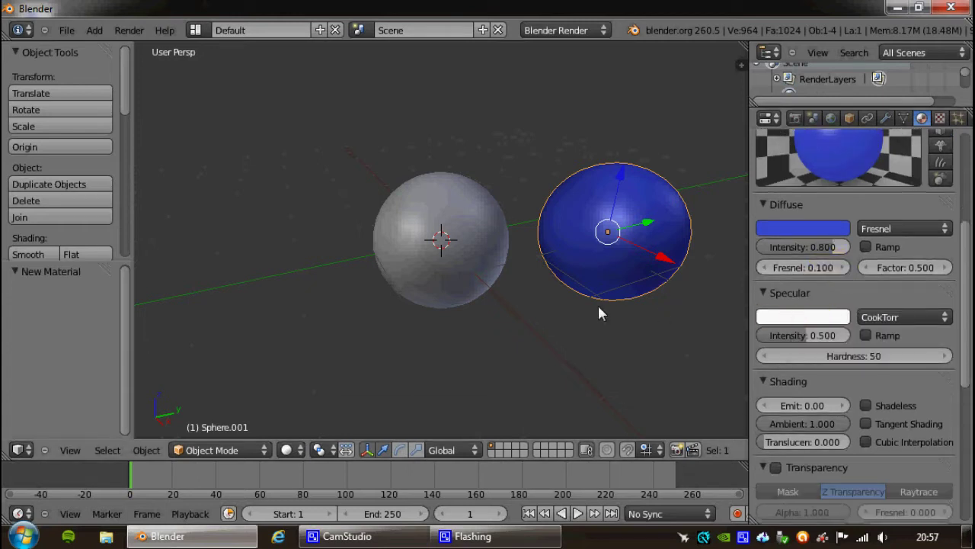
# Render both spheres with F12, then close the Render Result window.
pyautogui.press('F12')
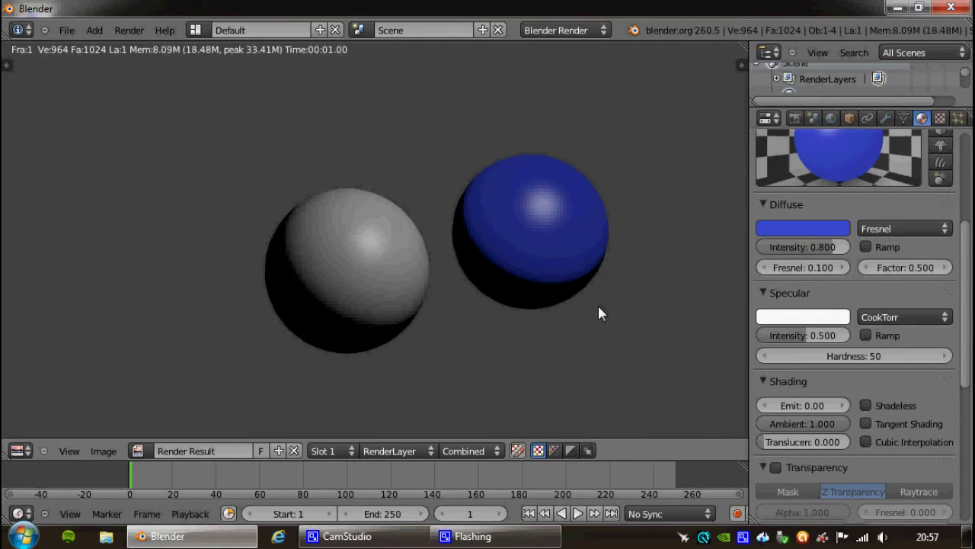
pyautogui.press('Escape')
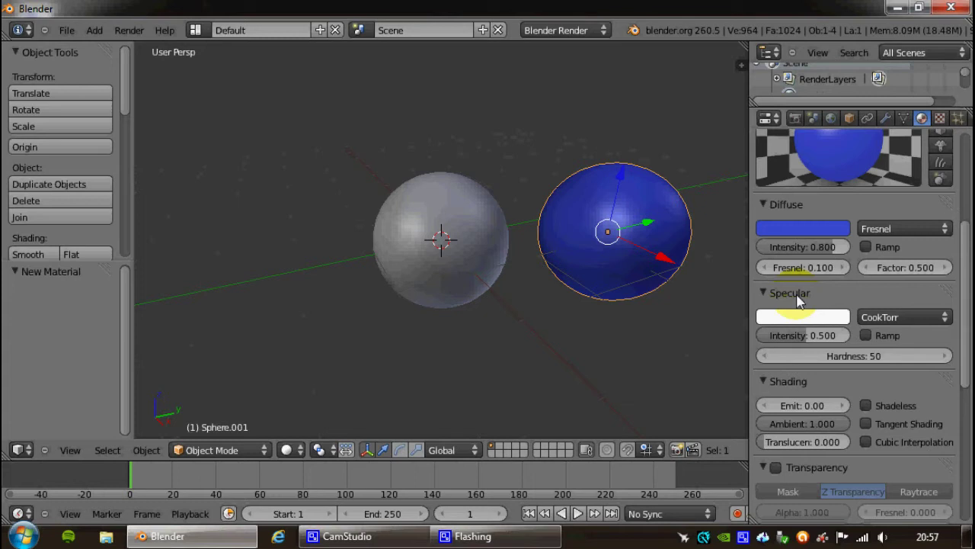
# Give the test material a pink specular colour, intensity 0.782, and the Phong specular shader.
pyautogui.scroll(2, 798, 299)
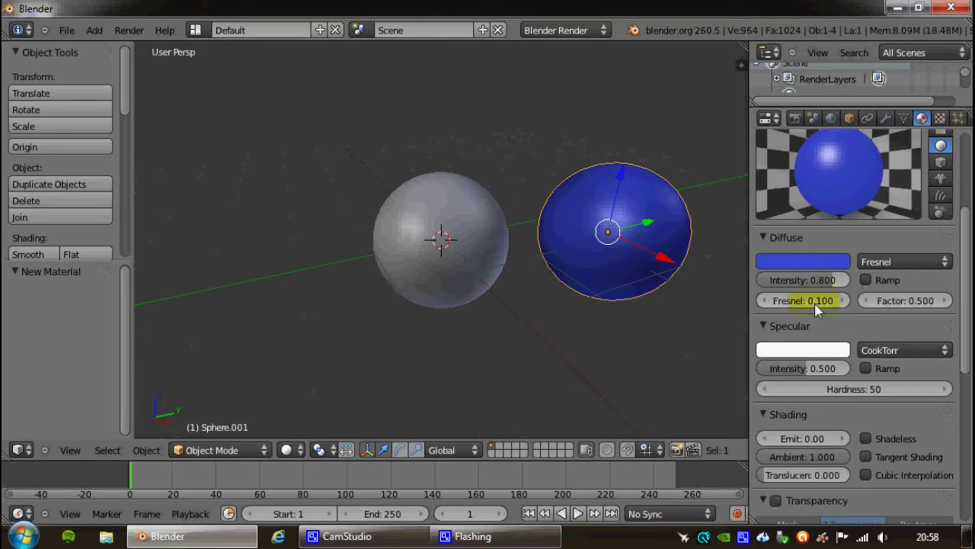
pyautogui.click(807, 352)
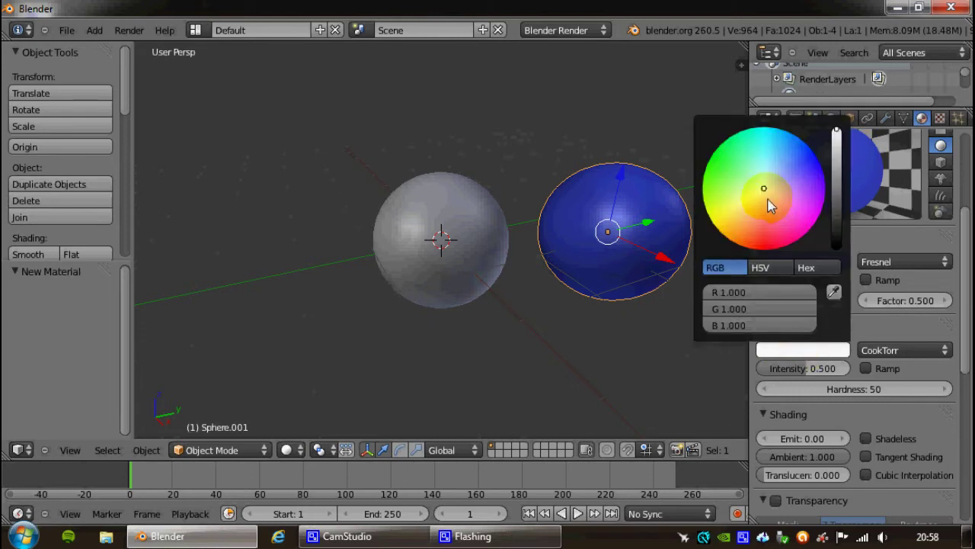
pyautogui.moveTo(769, 204); pyautogui.dragTo(769, 213)
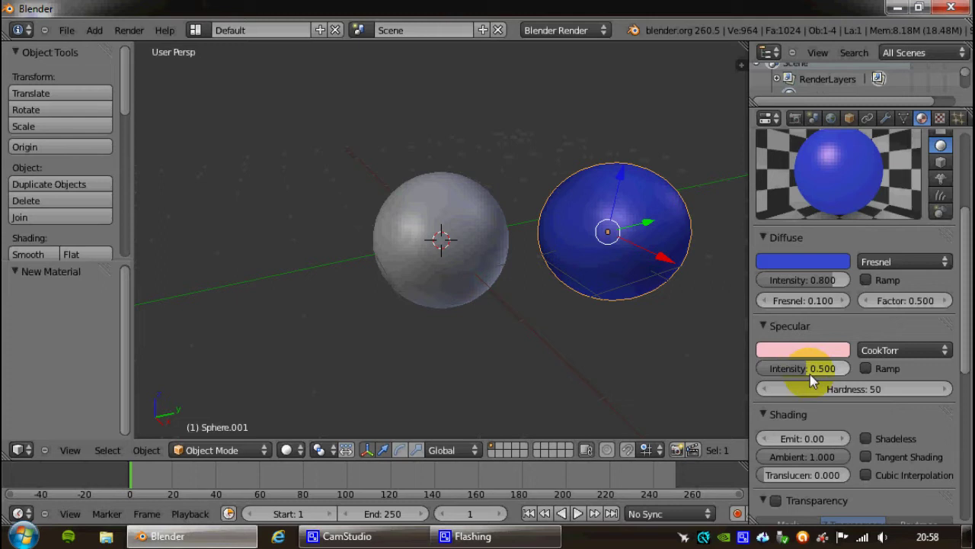
pyautogui.moveTo(810, 375); pyautogui.dragTo(834, 370)
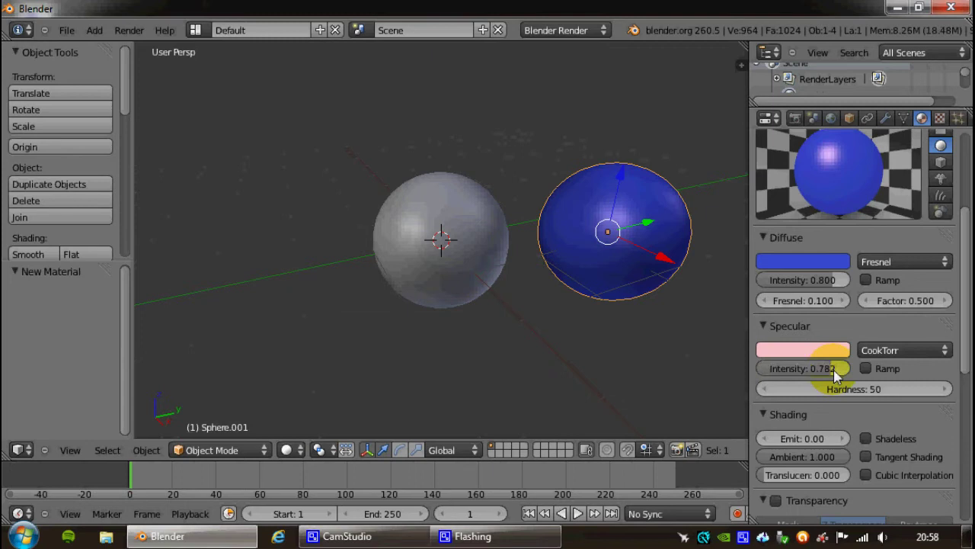
pyautogui.click(905, 350)
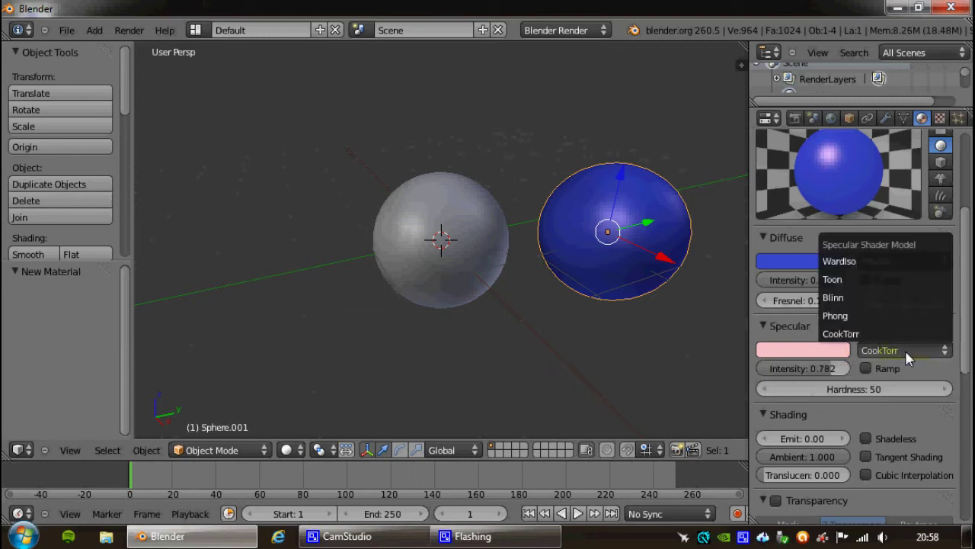
pyautogui.click(863, 314)
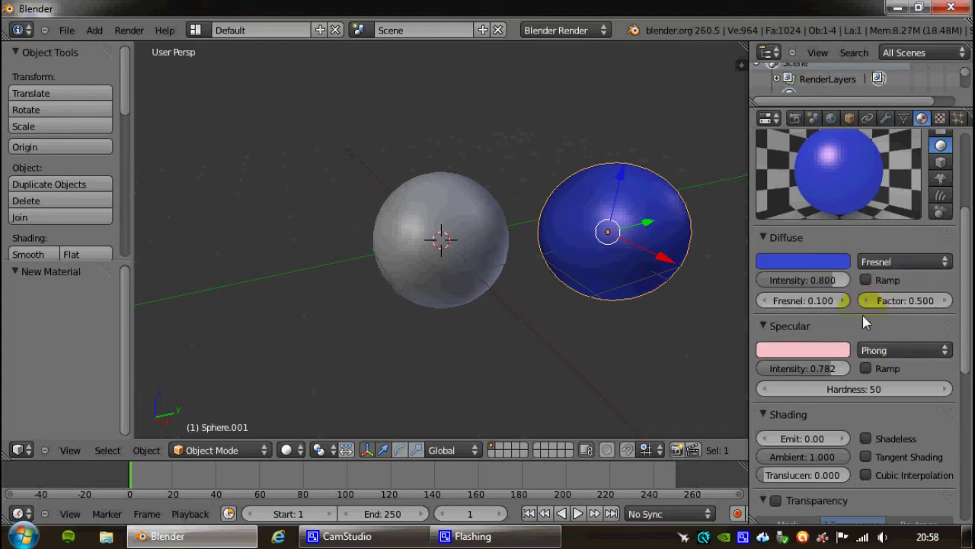
pyautogui.scroll(-1, 865, 322)
pyautogui.scroll(-1, 865, 322)
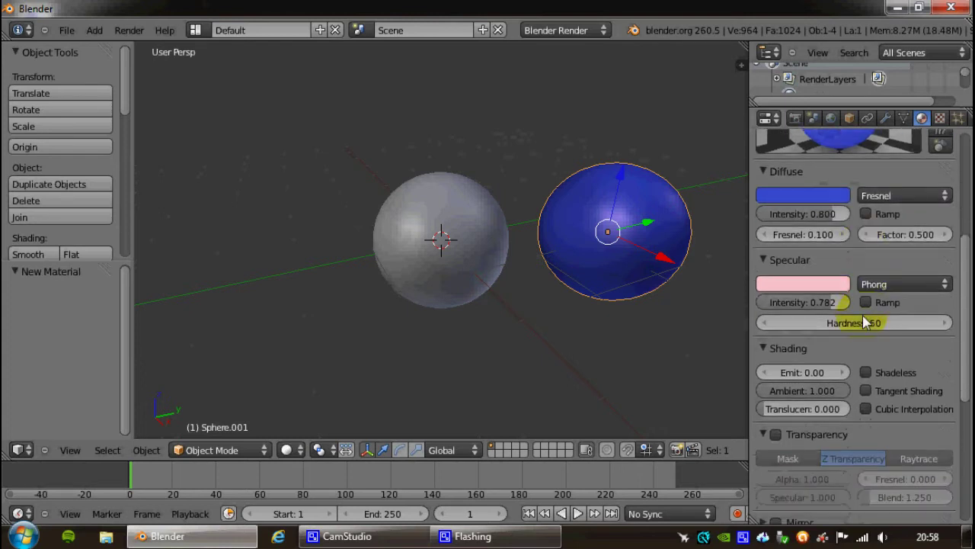
pyautogui.scroll(-4, 865, 322)
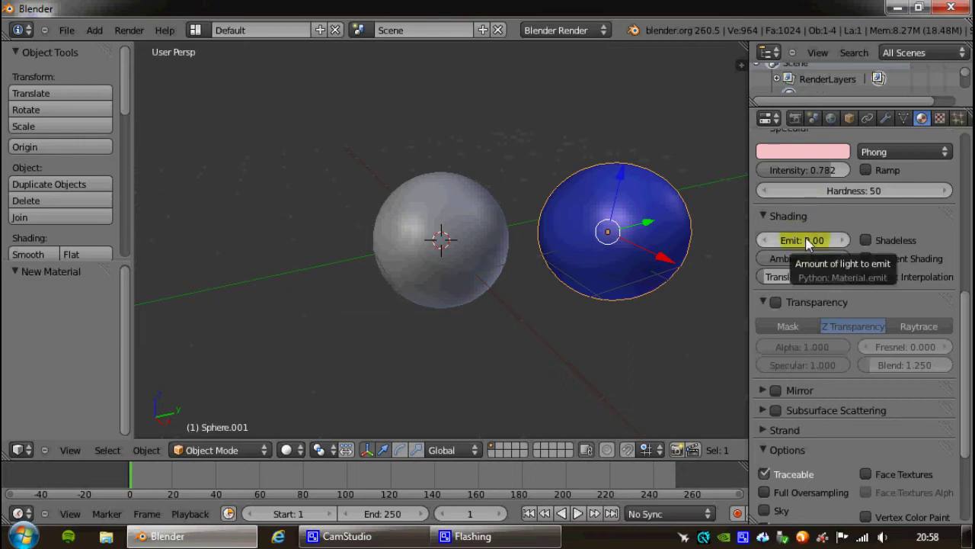
# Set the test material's Emit to 4.00 and render the glowing sphere with F12.
pyautogui.scroll(3, 806, 241)
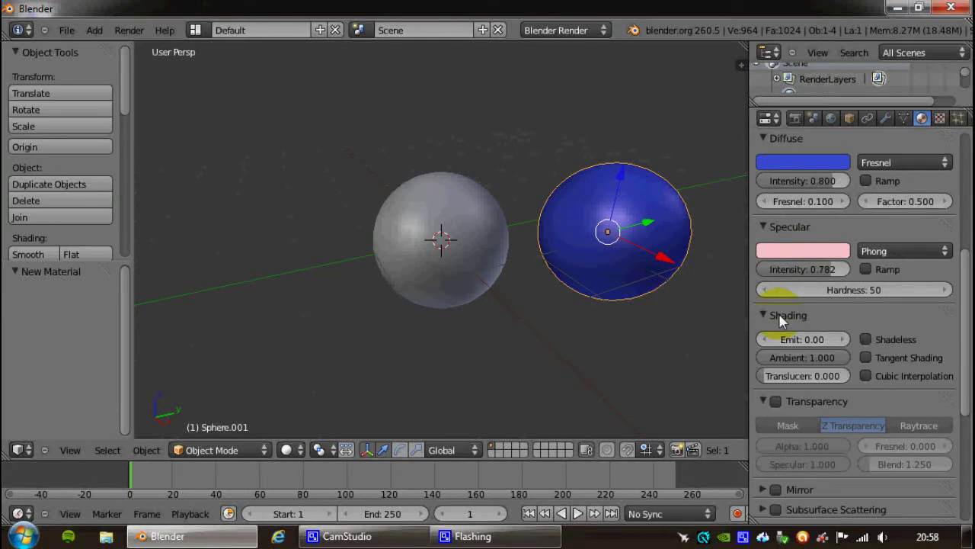
pyautogui.moveTo(782, 337)
pyautogui.mouseDown()
pyautogui.moveTo(839, 338)
pyautogui.moveTo(781, 346)
pyautogui.moveTo(846, 344)
pyautogui.moveTo(790, 340)
pyautogui.moveTo(818, 341)
pyautogui.mouseUp()
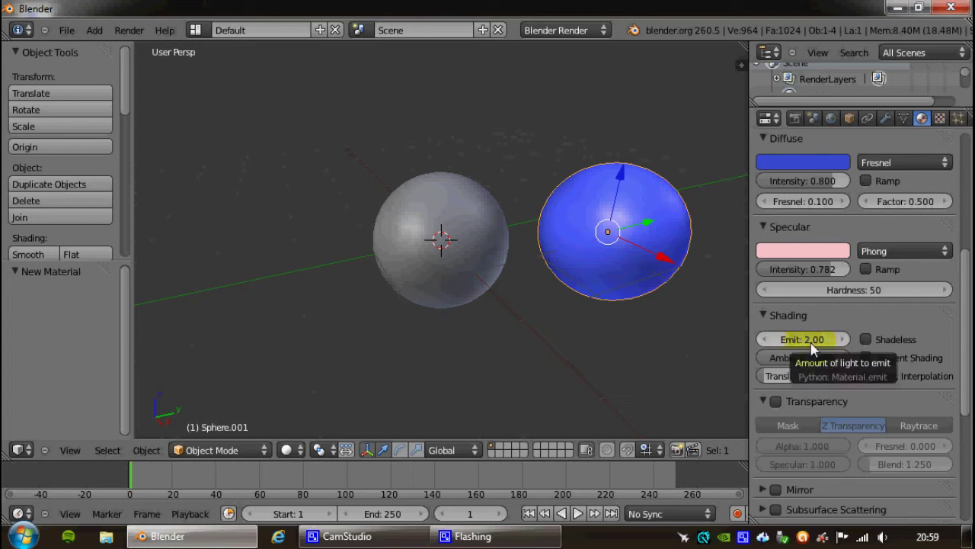
pyautogui.click(812, 340)
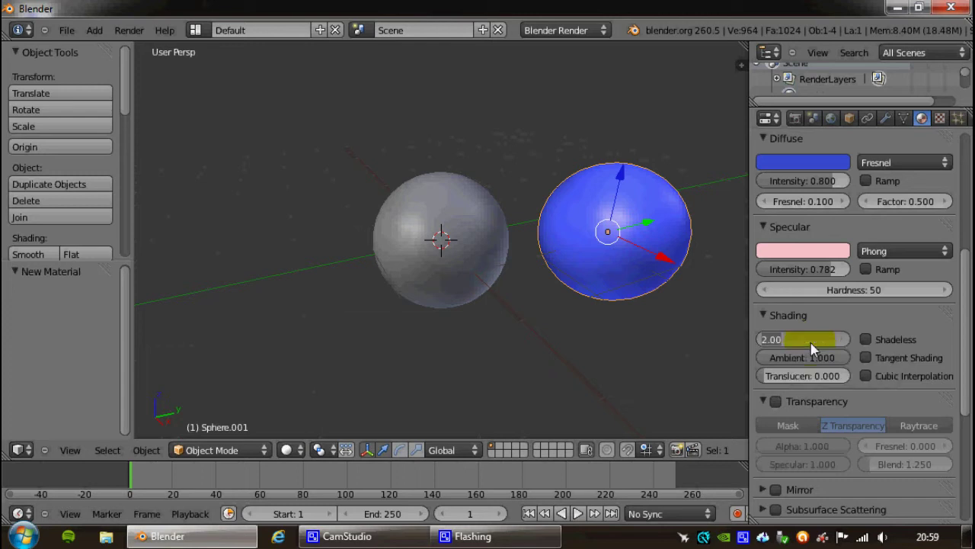
pyautogui.write('4')
pyautogui.press('Return')
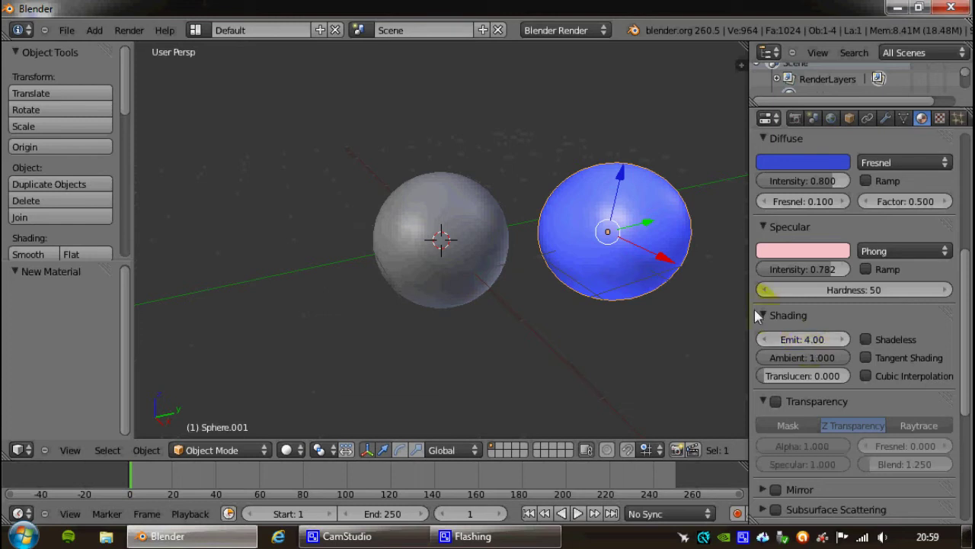
pyautogui.press('F12')
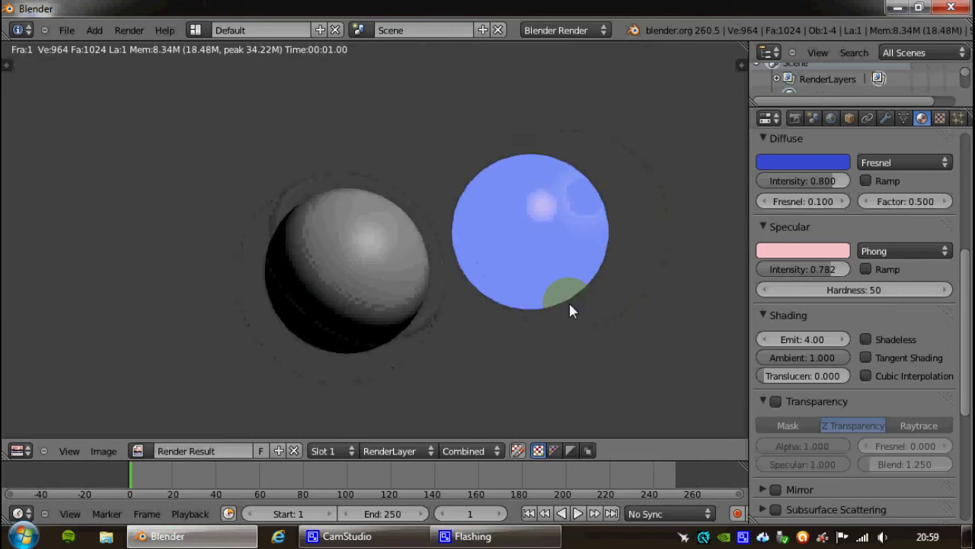
# Reset Emit to 0.00 and return Translucency to 0.000 after a trial drag.
pyautogui.press('Escape')
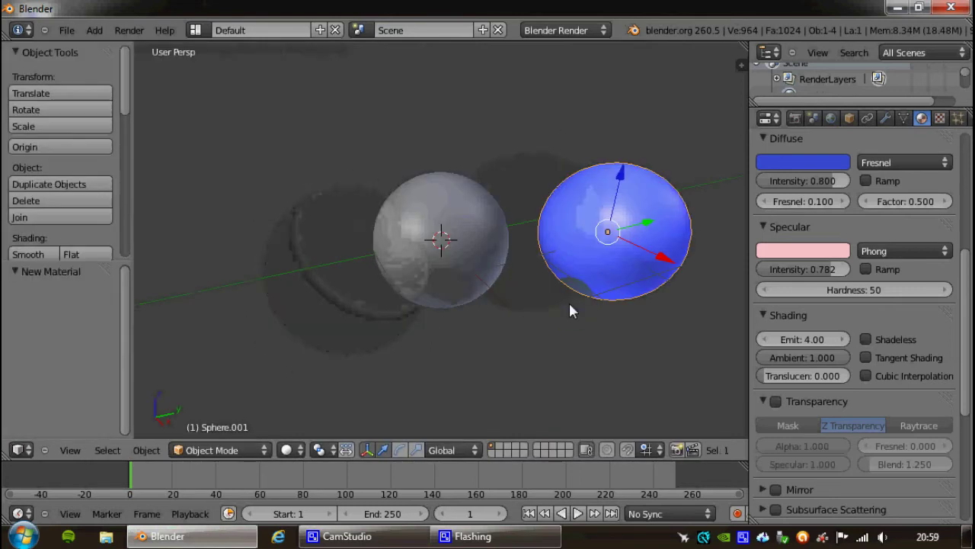
pyautogui.click(806, 338)
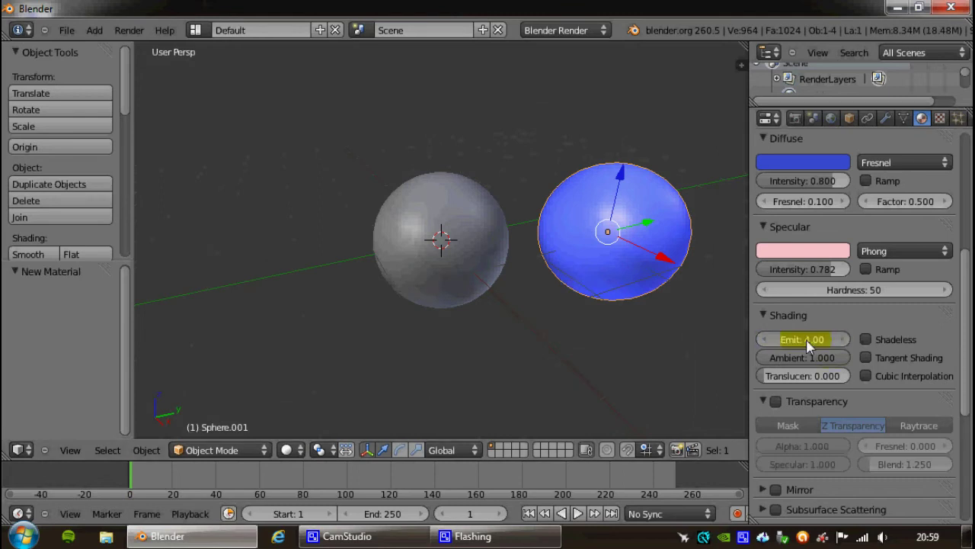
pyautogui.write('0')
pyautogui.press('Return')
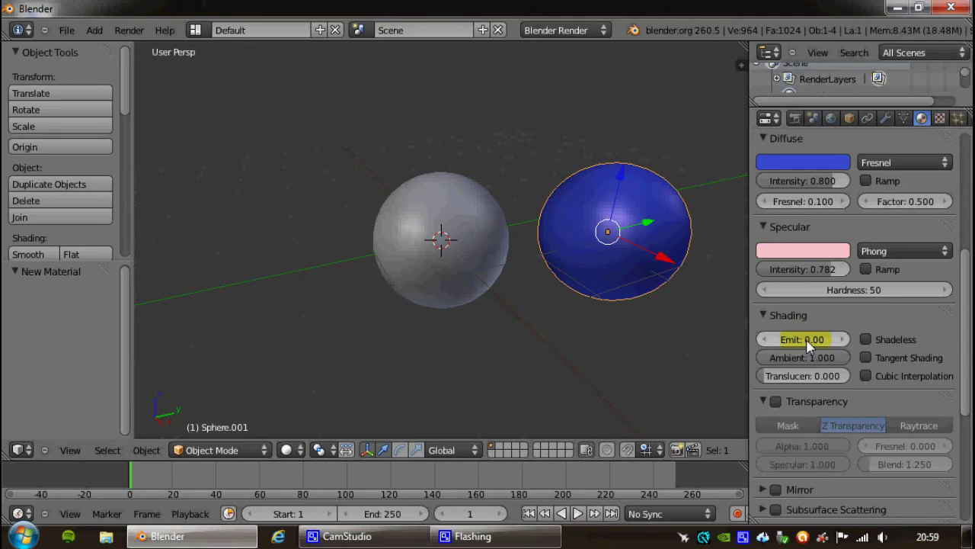
pyautogui.scroll(-2, 807, 306)
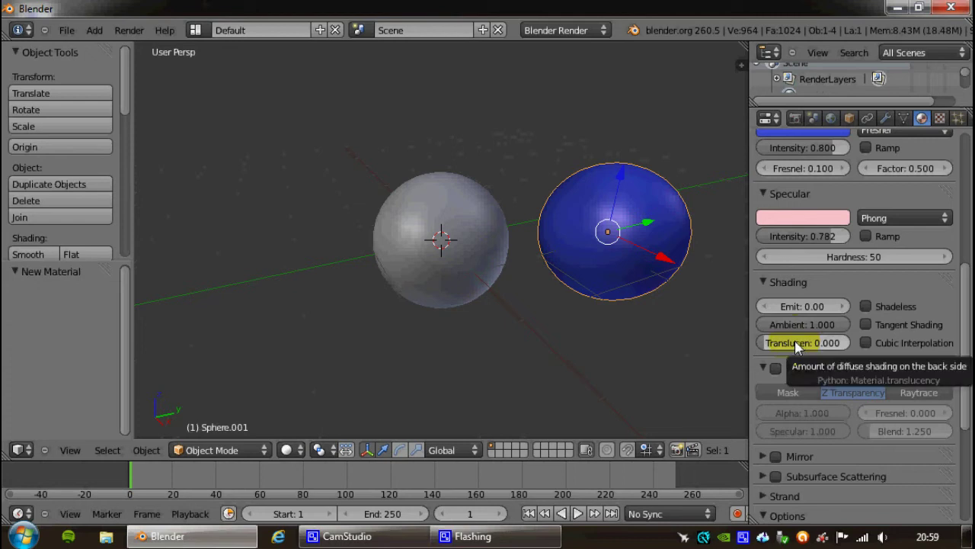
pyautogui.scroll(-2, 841, 347)
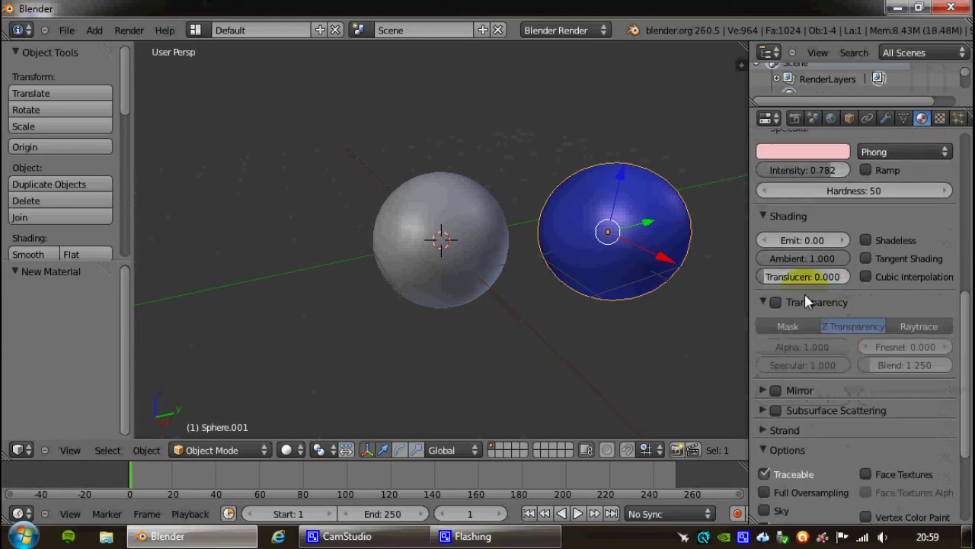
pyautogui.moveTo(804, 277); pyautogui.dragTo(879, 280)
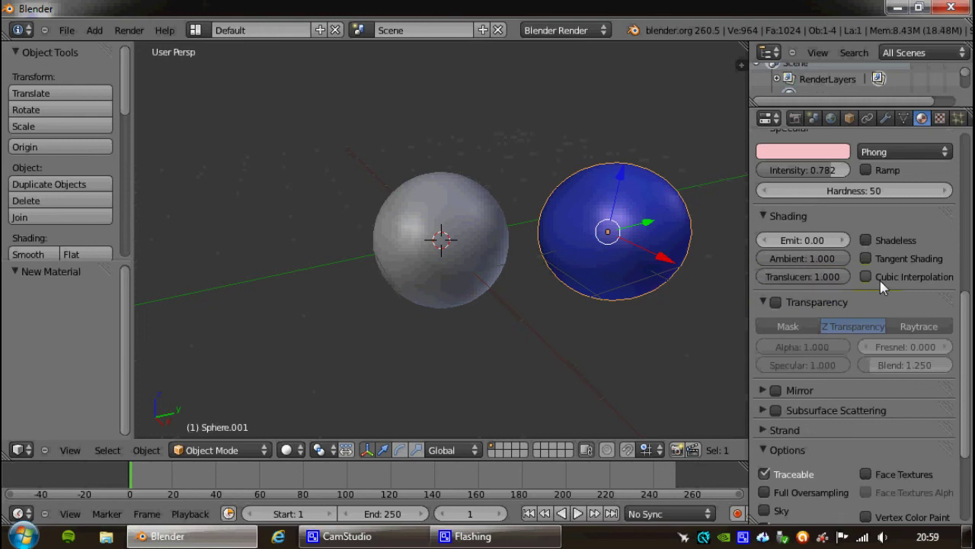
pyautogui.moveTo(853, 279); pyautogui.dragTo(744, 272)
# Enable transparency on the test material using Z Transparency, after briefly trying Raytrace.
pyautogui.scroll(-2, 832, 302)
pyautogui.scroll(-1, 832, 303)
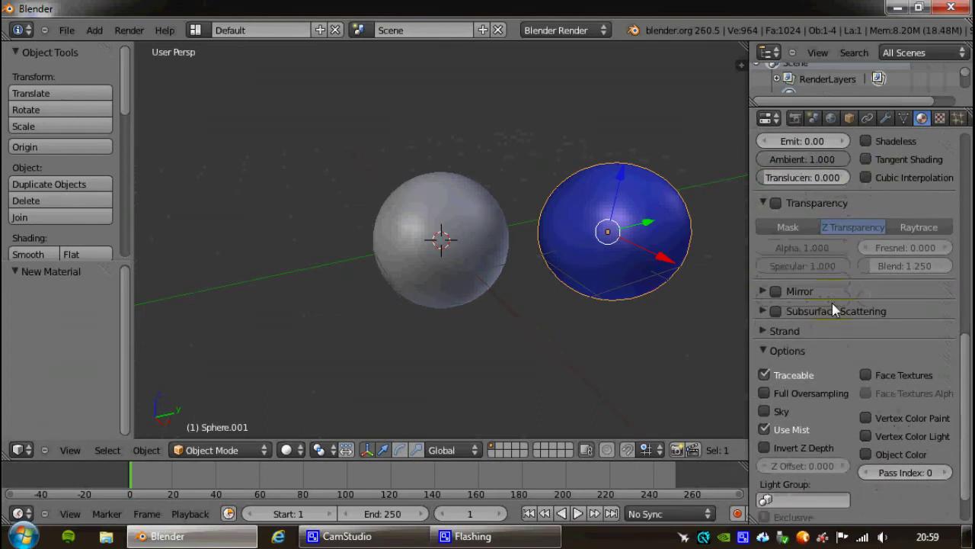
pyautogui.click(776, 202)
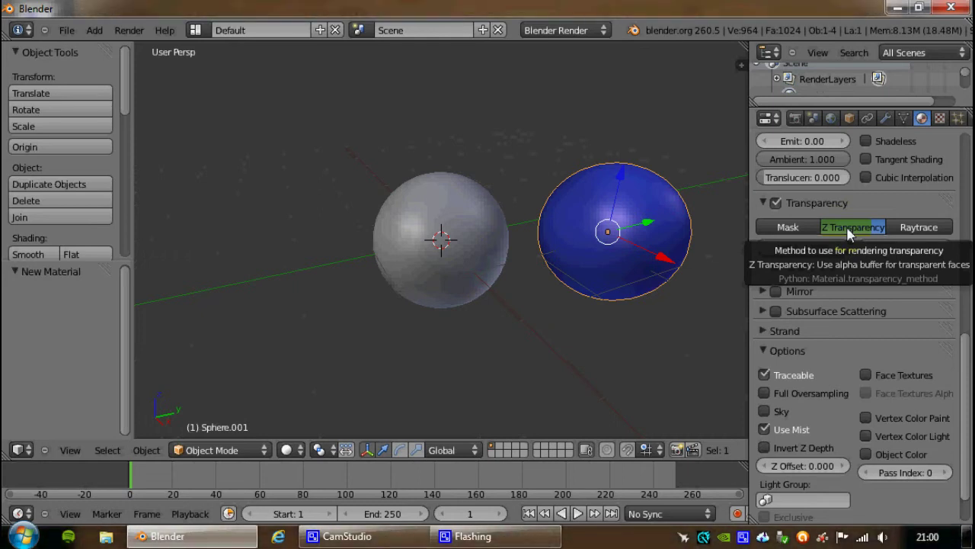
pyautogui.click(913, 233)
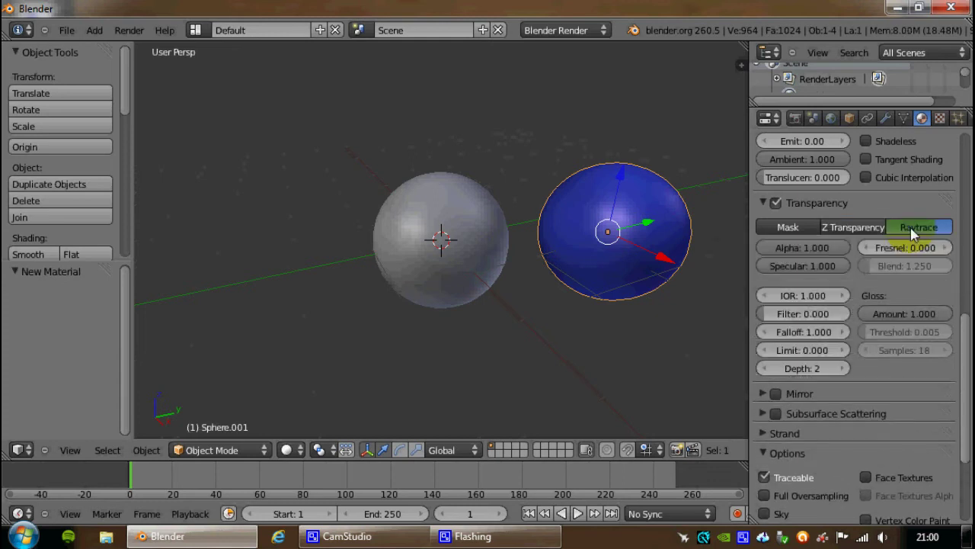
pyautogui.click(860, 229)
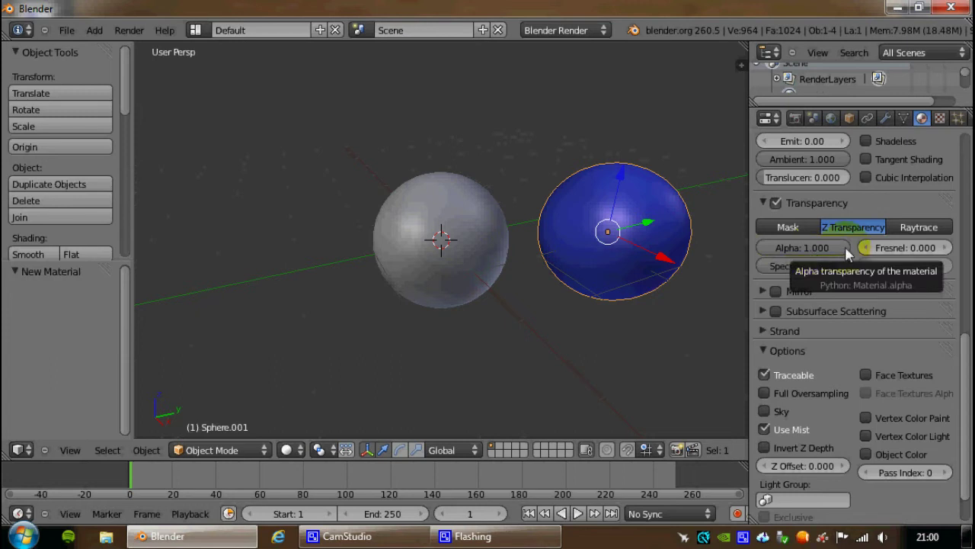
# Test-render the sphere at lower alpha, at zero alpha, then at alpha 0.445.
pyautogui.moveTo(842, 246); pyautogui.dragTo(761, 246)
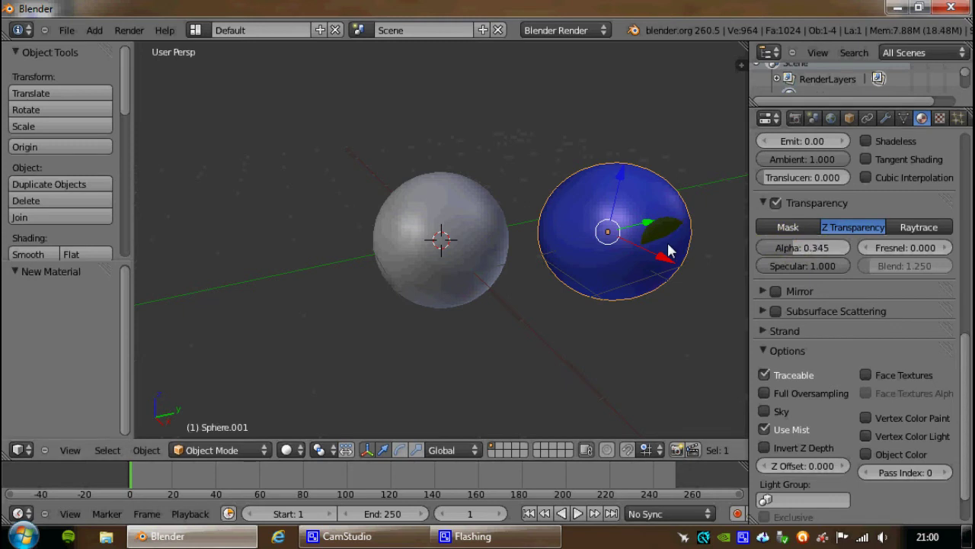
pyautogui.press('F12')
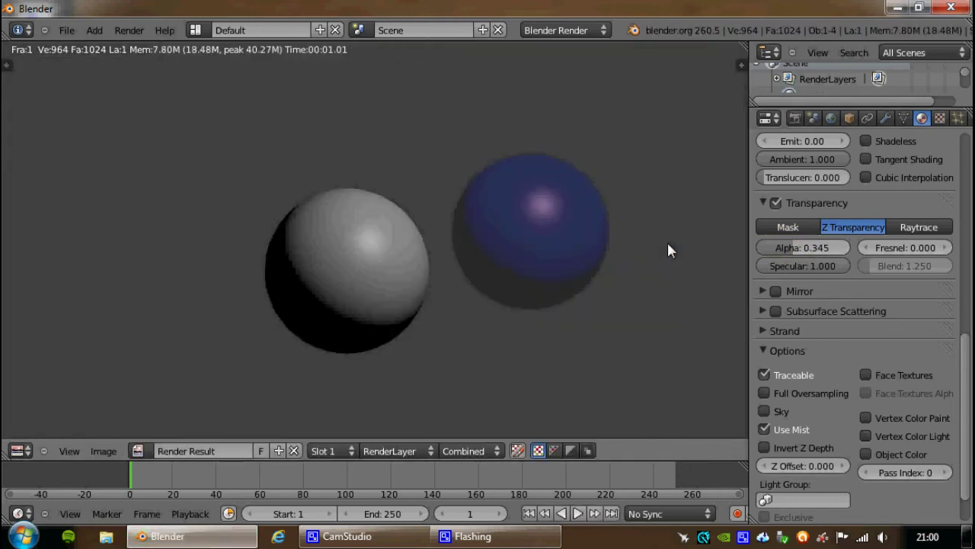
pyautogui.moveTo(805, 247); pyautogui.dragTo(755, 250)
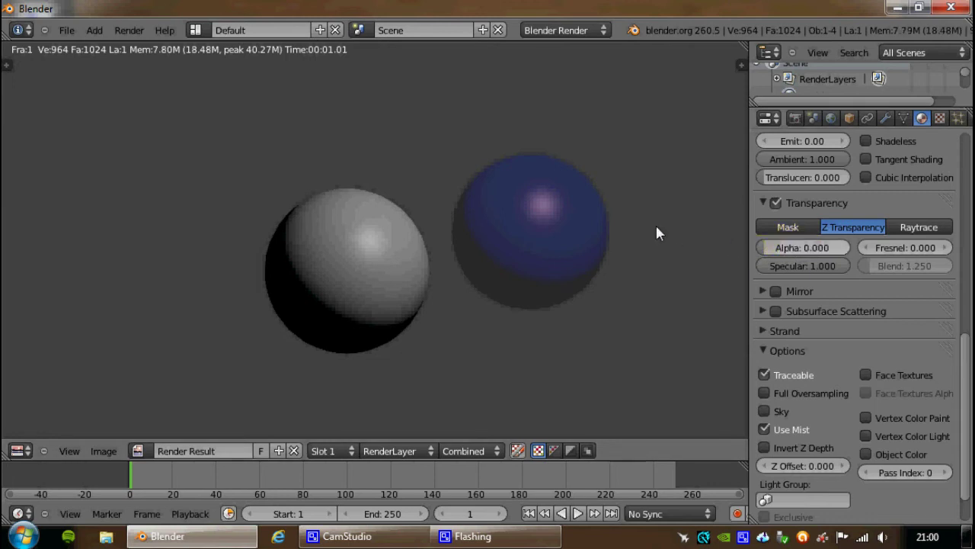
pyautogui.press('F12')
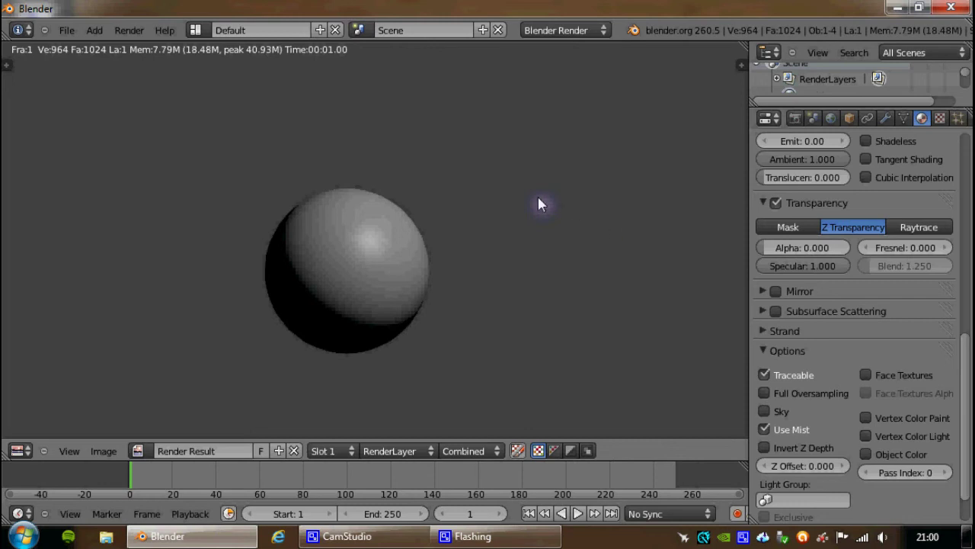
pyautogui.moveTo(762, 252); pyautogui.dragTo(806, 257)
pyautogui.press('F12')
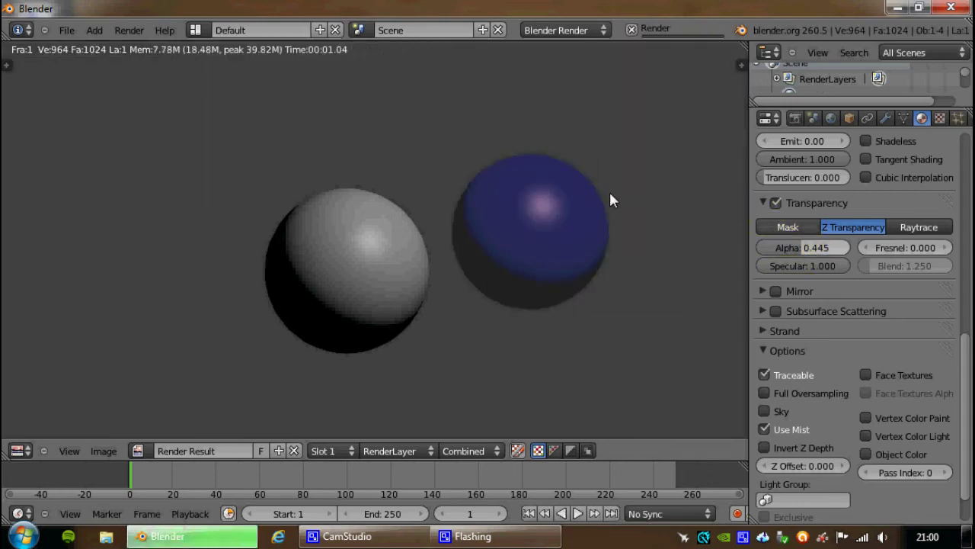
pyautogui.press('Escape')
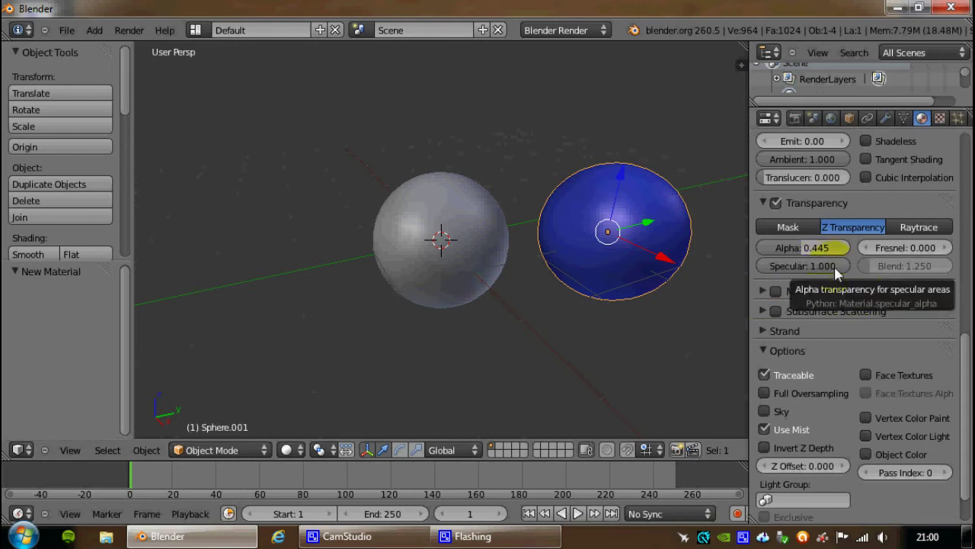
# Set specular transparency to 0.391 and test-render the semi-transparent sphere.
pyautogui.hotkey('ctrl', 'v')
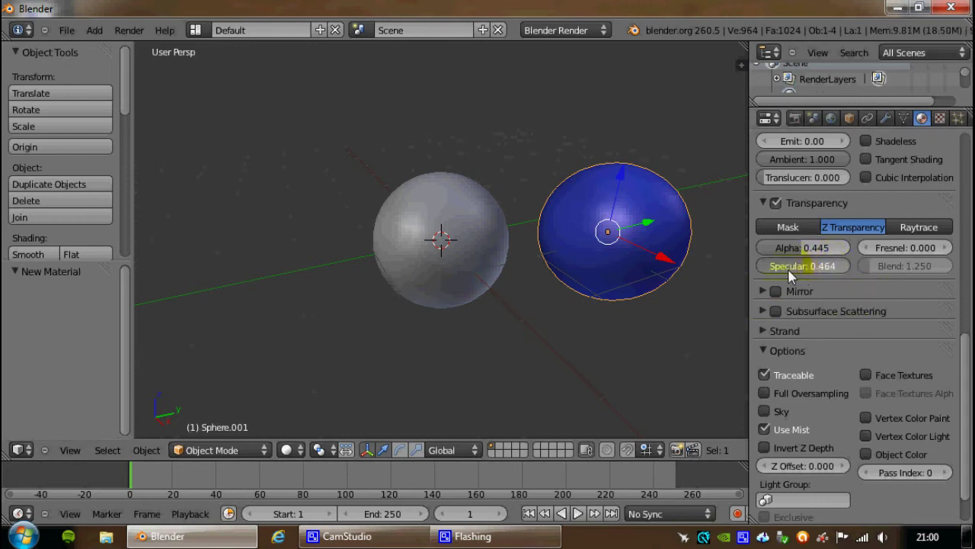
pyautogui.moveTo(788, 274); pyautogui.dragTo(784, 271)
pyautogui.press('F12')
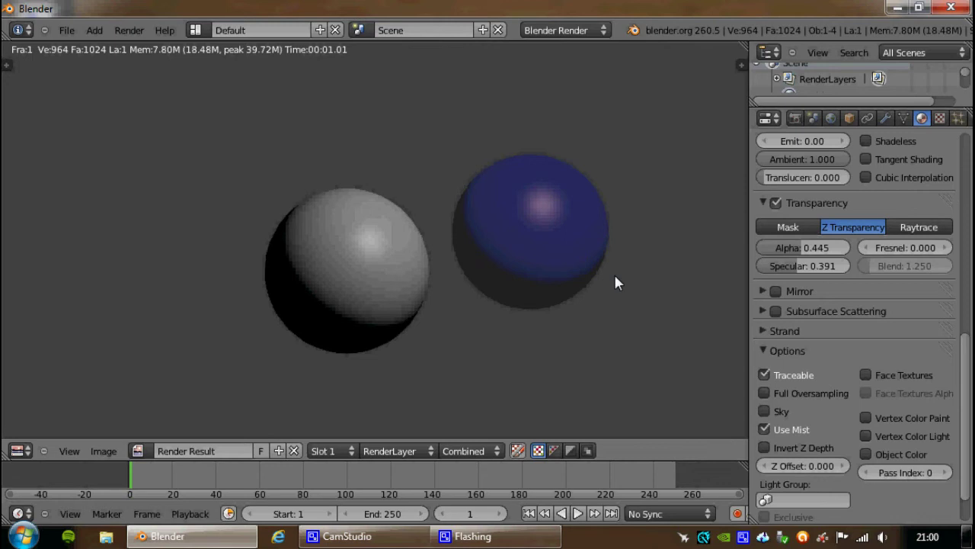
pyautogui.press('Escape')
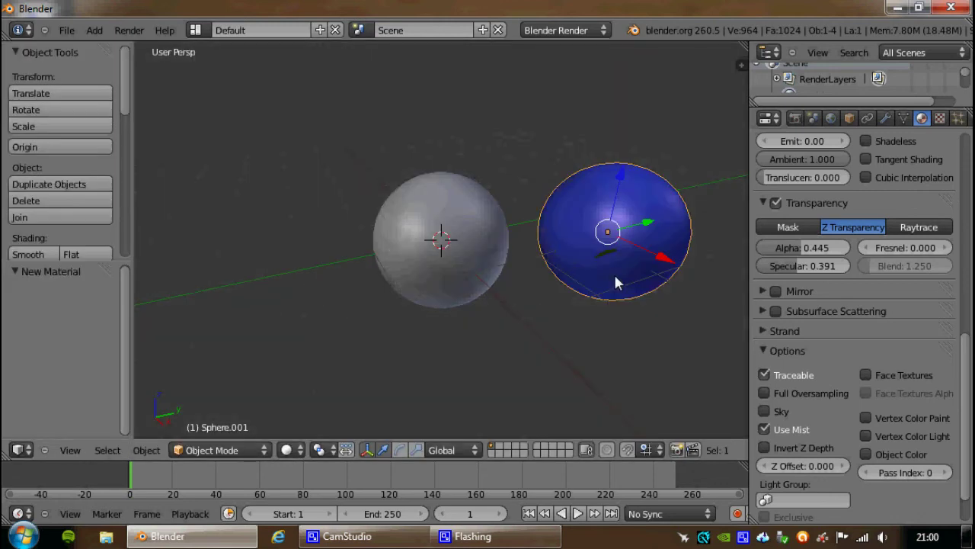
# Switch transparency to Raytrace with a glass IOR of 1.52.
pyautogui.click(923, 229)
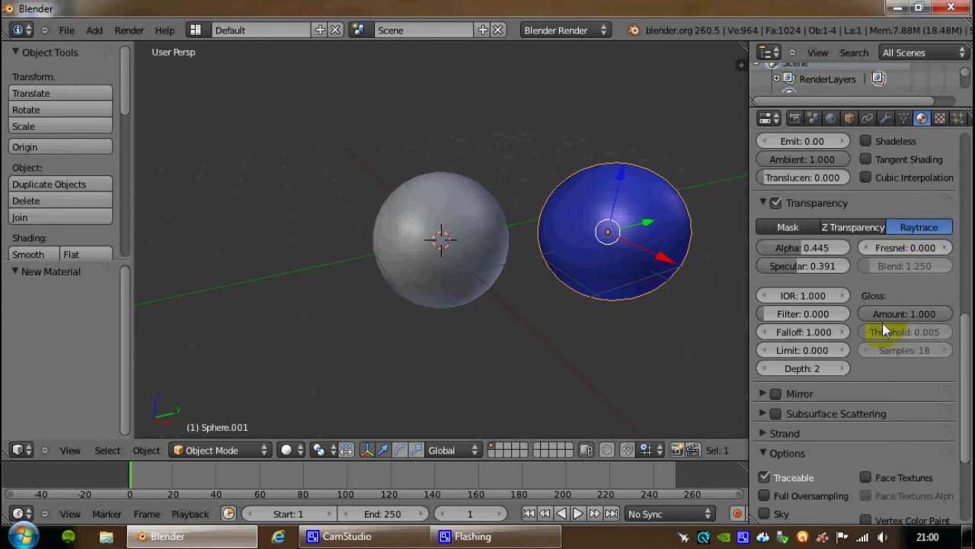
pyautogui.click(802, 299)
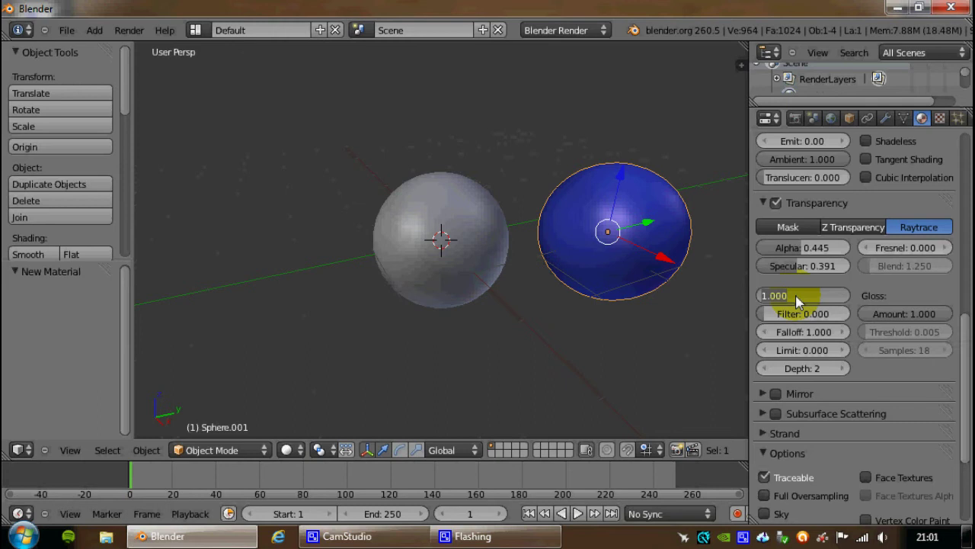
pyautogui.write('1.52')
pyautogui.press('Return')
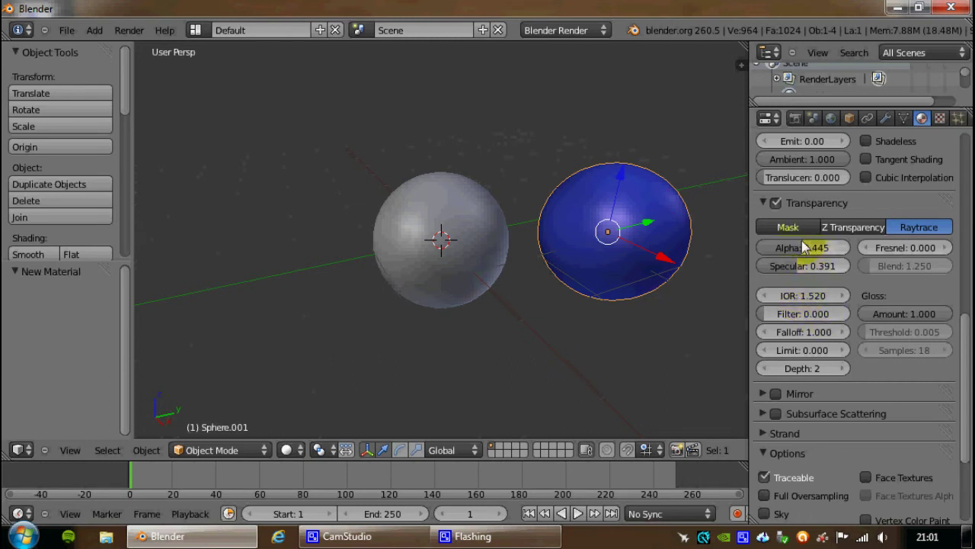
# Raise specular transparency back to 1.000 and test-render the raytraced sphere.
pyautogui.moveTo(796, 265); pyautogui.dragTo(854, 274)
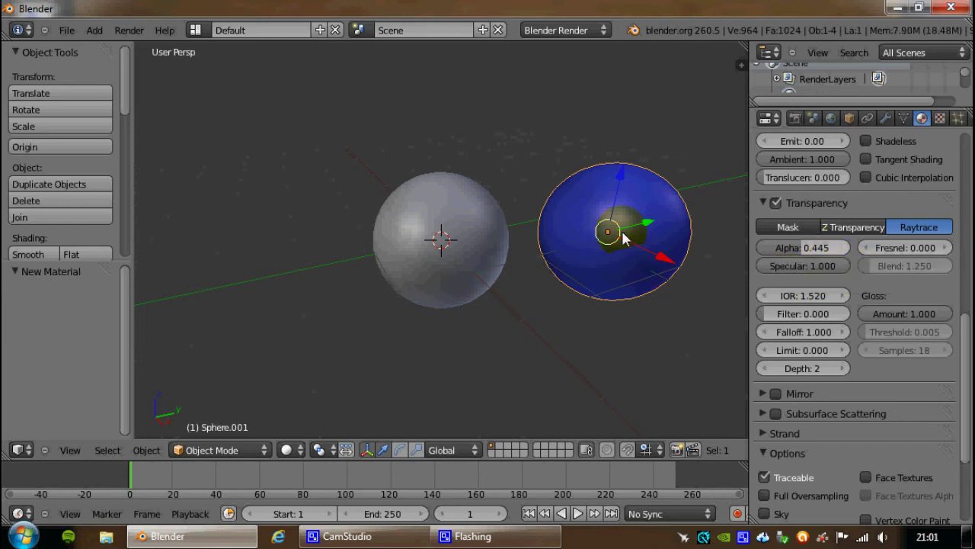
pyautogui.press('F12')
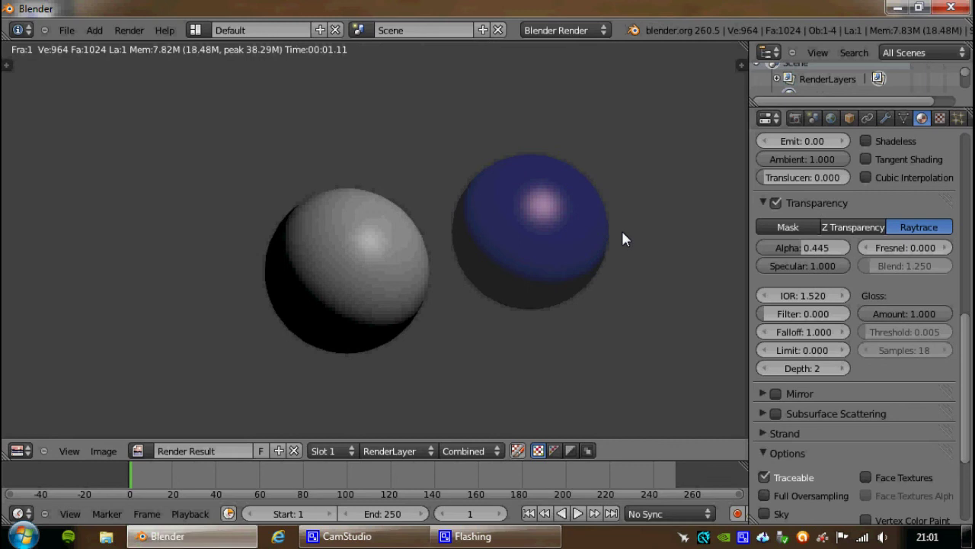
pyautogui.press('Escape')
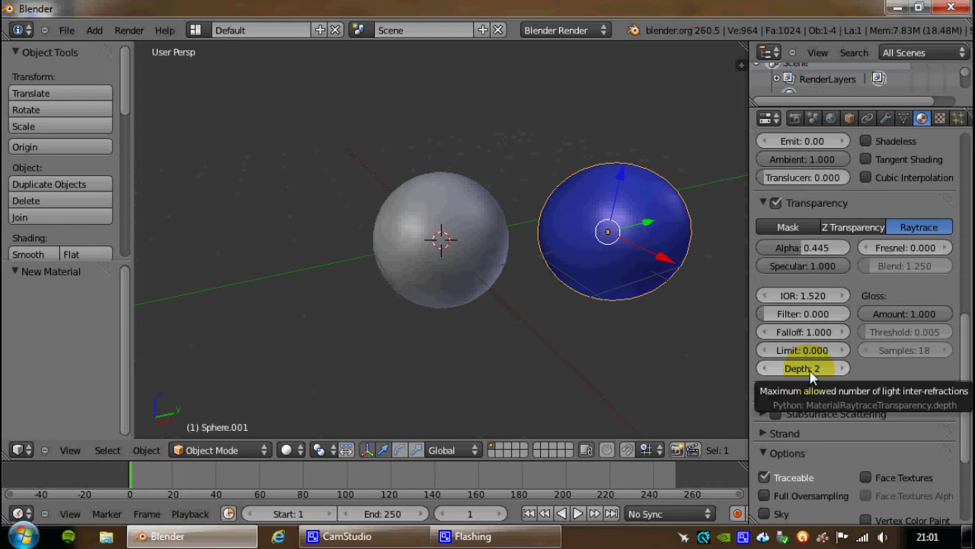
# Set the raytrace transparency Depth to 3, then increase it to 6.
pyautogui.click(793, 368)
pyautogui.write('3')
pyautogui.press('Return')
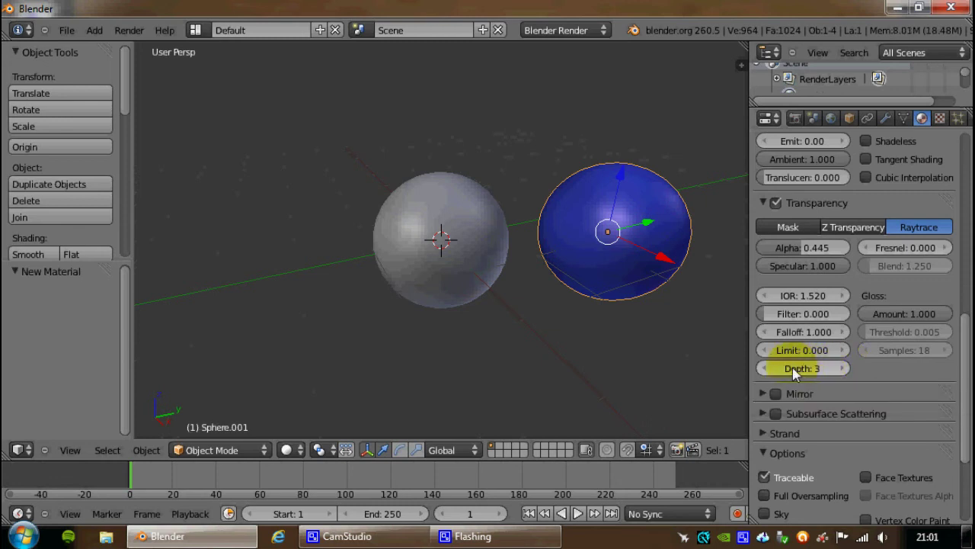
pyautogui.moveTo(792, 368); pyautogui.dragTo(829, 372)
pyautogui.scroll(-1, 822, 340)
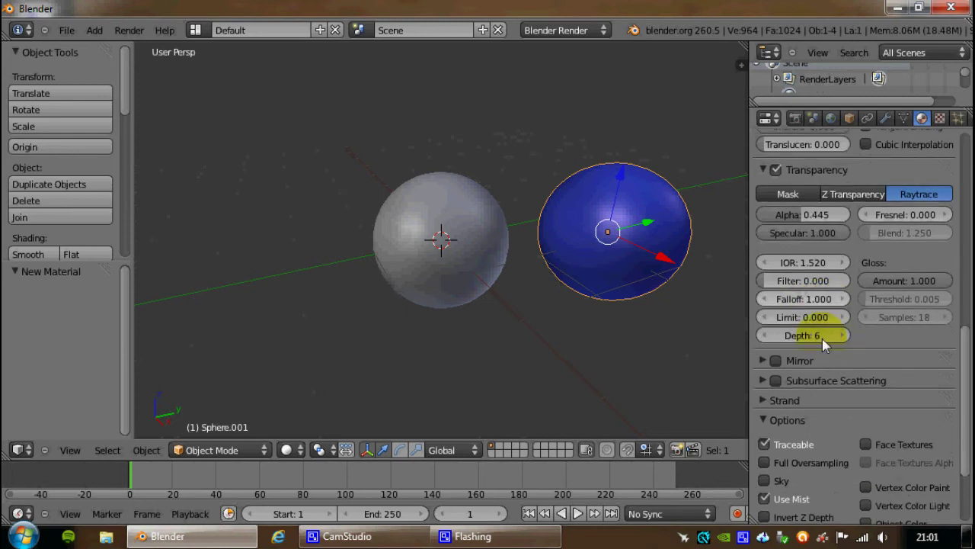
pyautogui.scroll(-1, 822, 338)
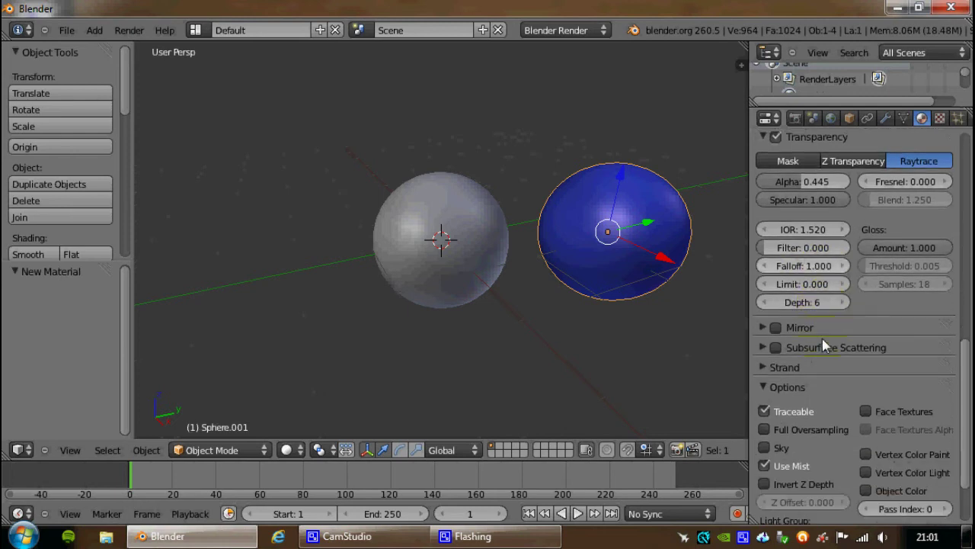
# Disable and collapse Transparency, then expand and enable Mirror.
pyautogui.click(777, 137)
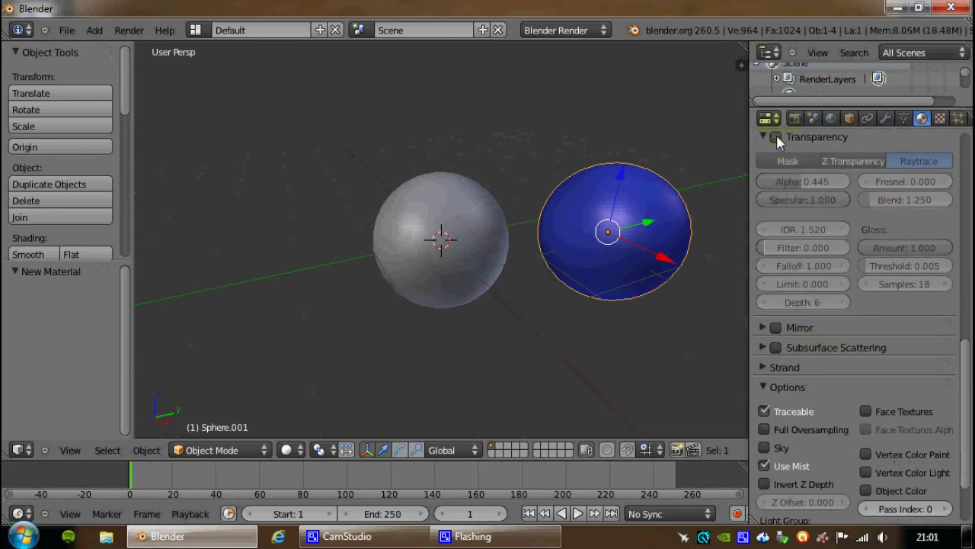
pyautogui.click(764, 137)
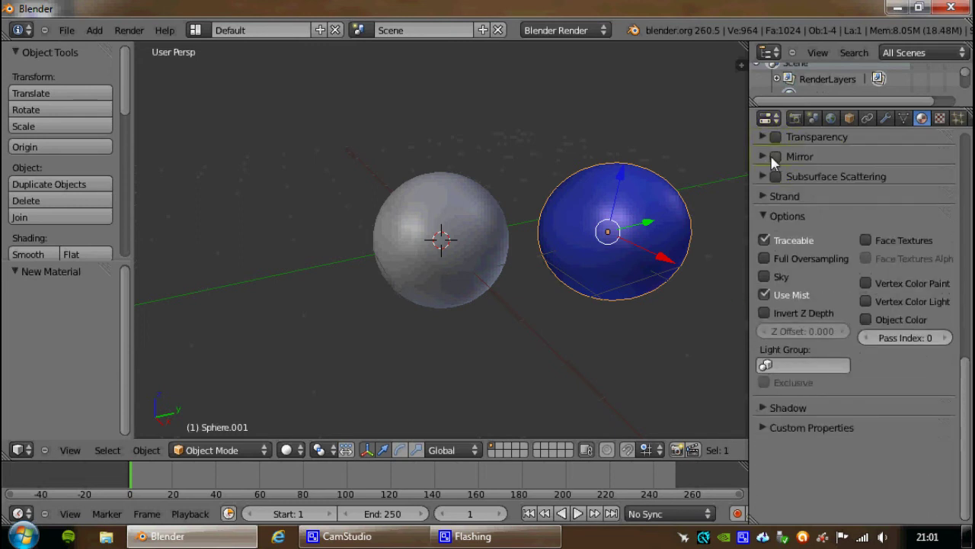
pyautogui.click(765, 155)
pyautogui.click(776, 157)
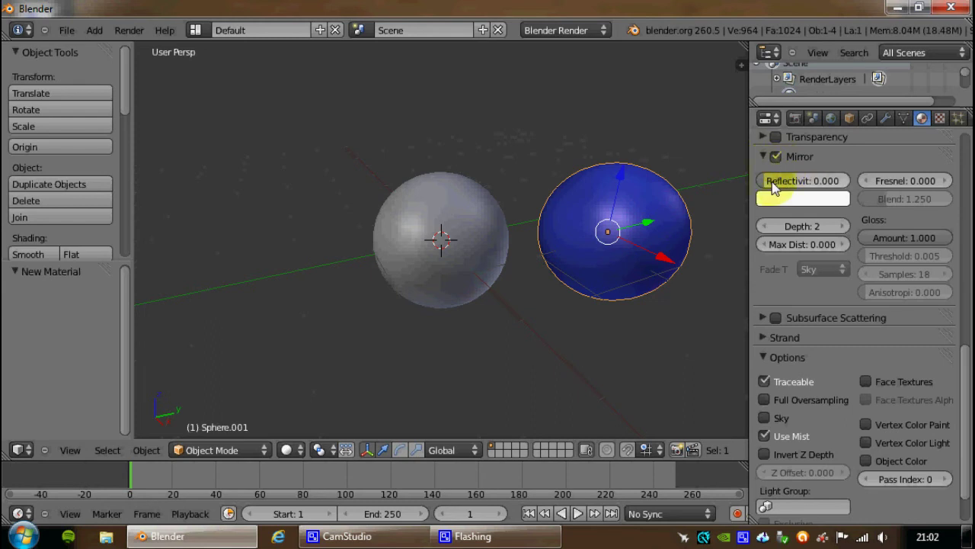
# Set mirror Reflectivity to 0.791 and test-render the reflective sphere.
pyautogui.moveTo(775, 188); pyautogui.dragTo(838, 186)
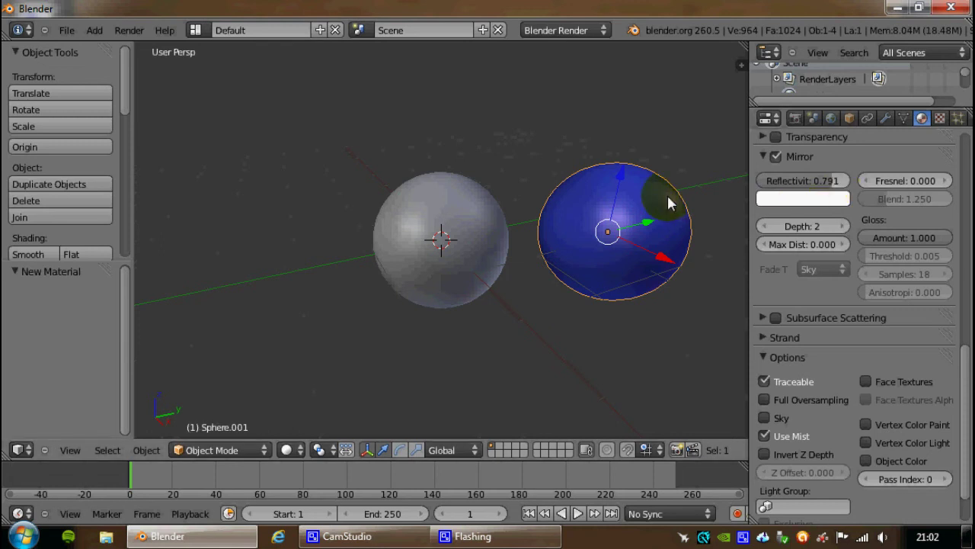
pyautogui.press('F12')
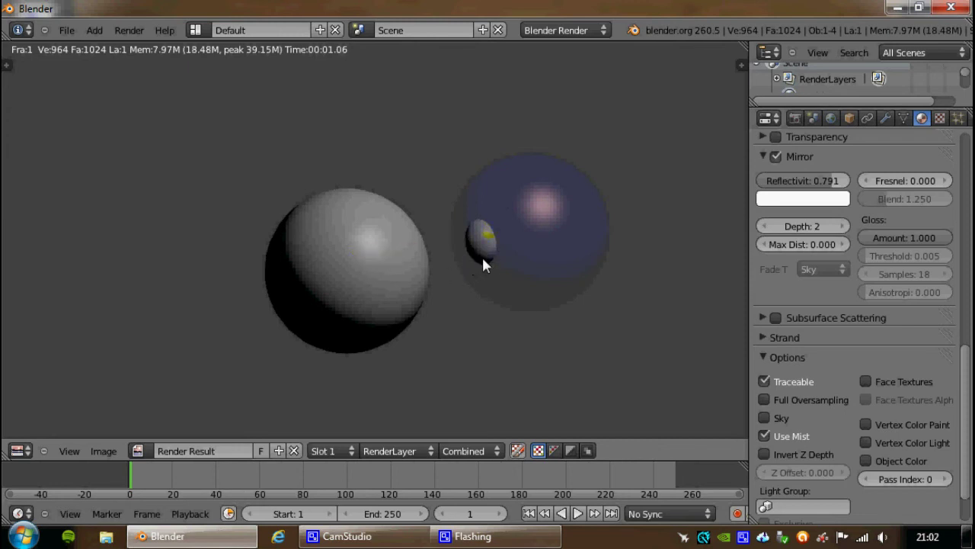
pyautogui.press('Escape')
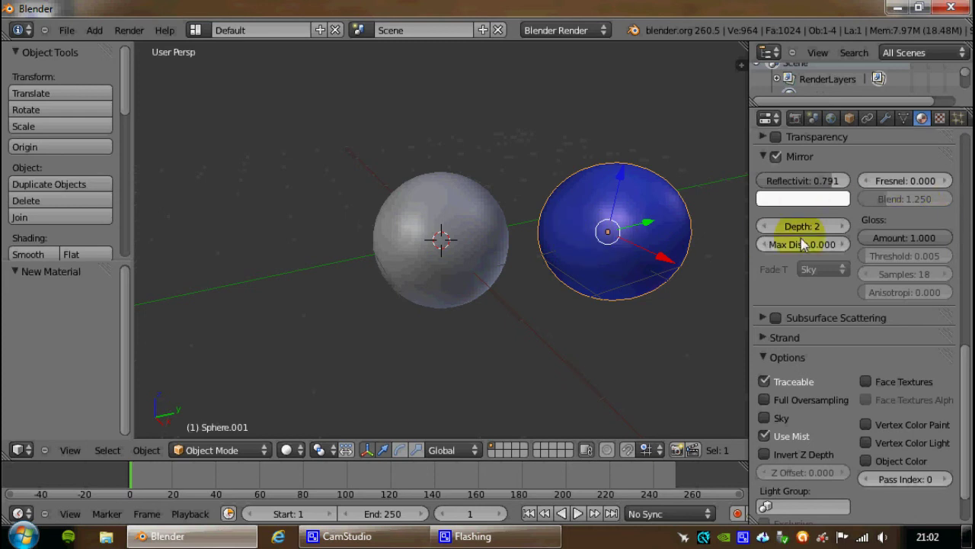
pyautogui.scroll(-1, 822, 222)
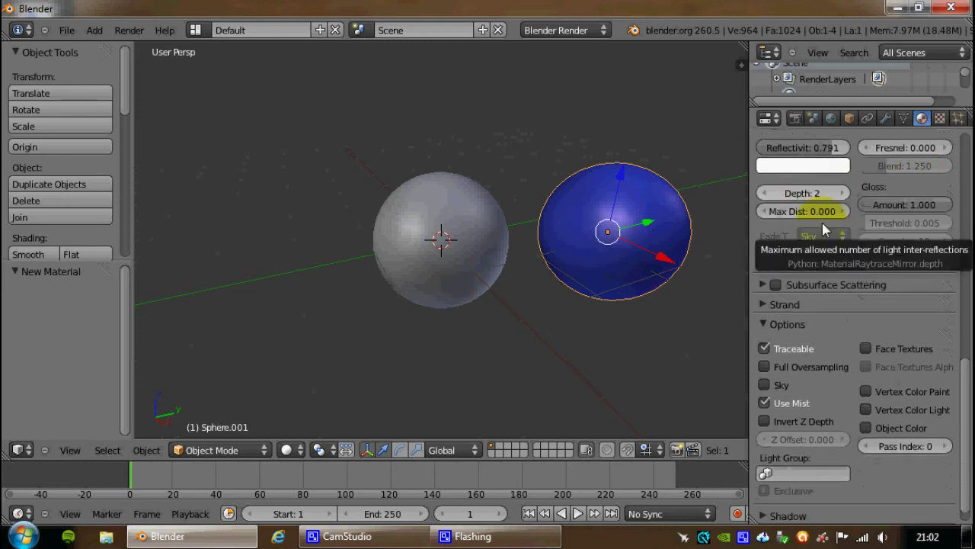
pyautogui.click(777, 285)
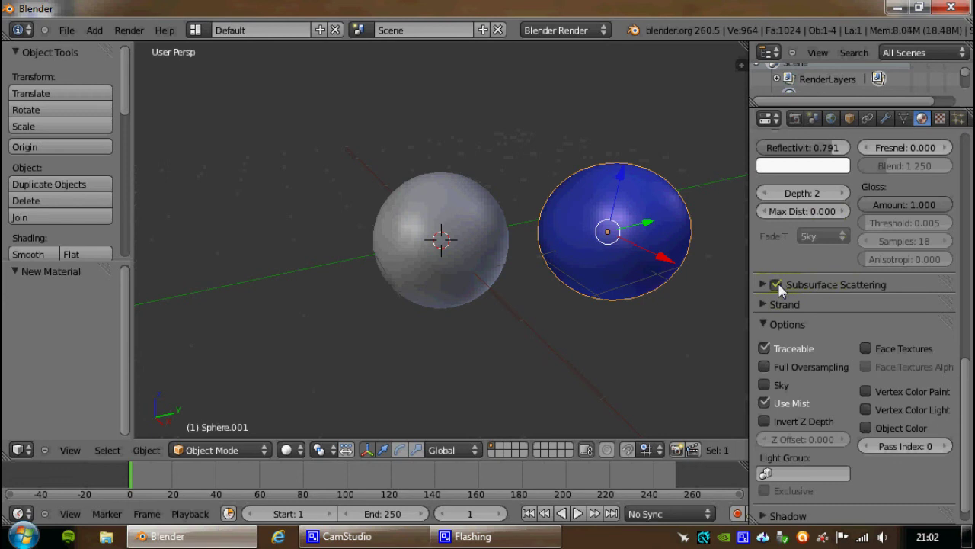
pyautogui.click(763, 285)
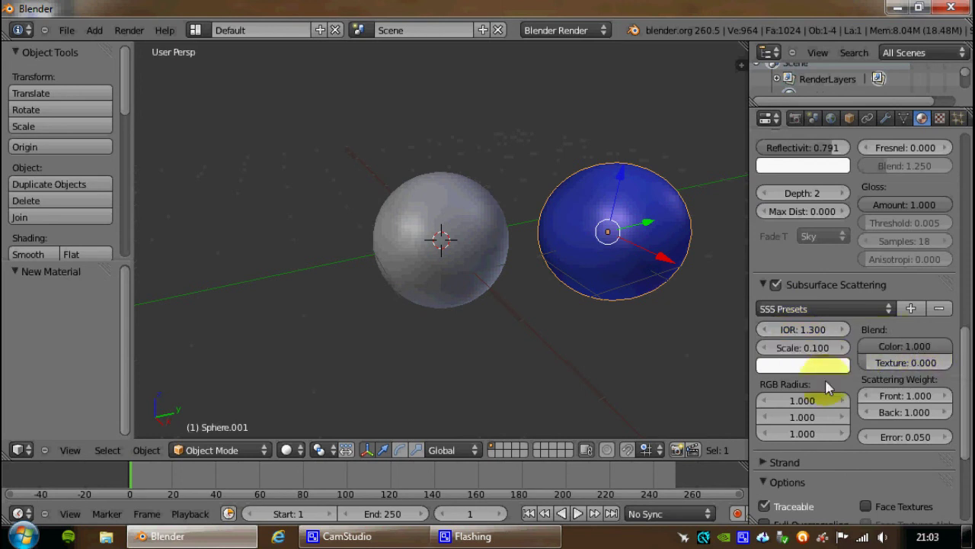
pyautogui.click(774, 285)
pyautogui.click(766, 283)
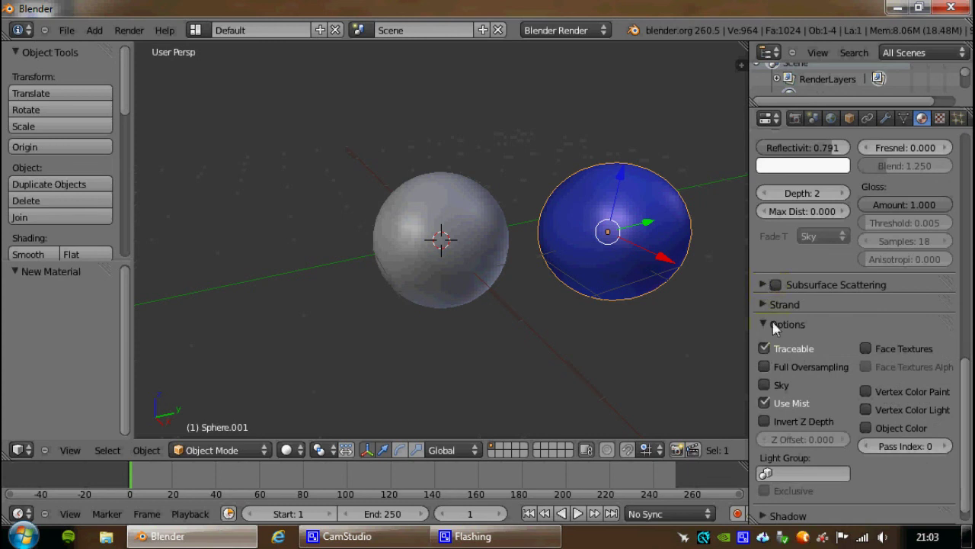
# In the material's Shadow panel, enable Receive Transparent.
pyautogui.scroll(-1, 966, 389)
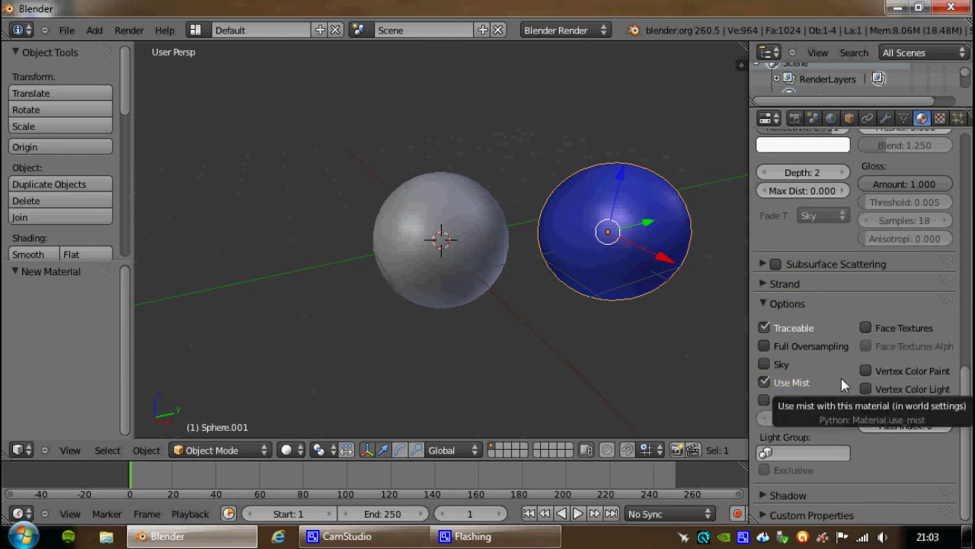
pyautogui.click(764, 496)
pyautogui.scroll(-4, 764, 494)
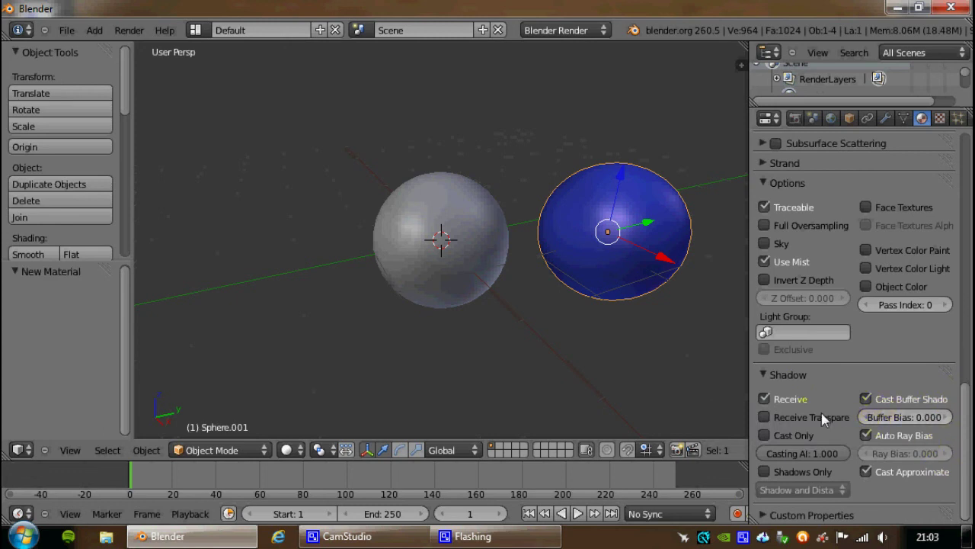
pyautogui.click(777, 417)
pyautogui.scroll(15, 828, 405)
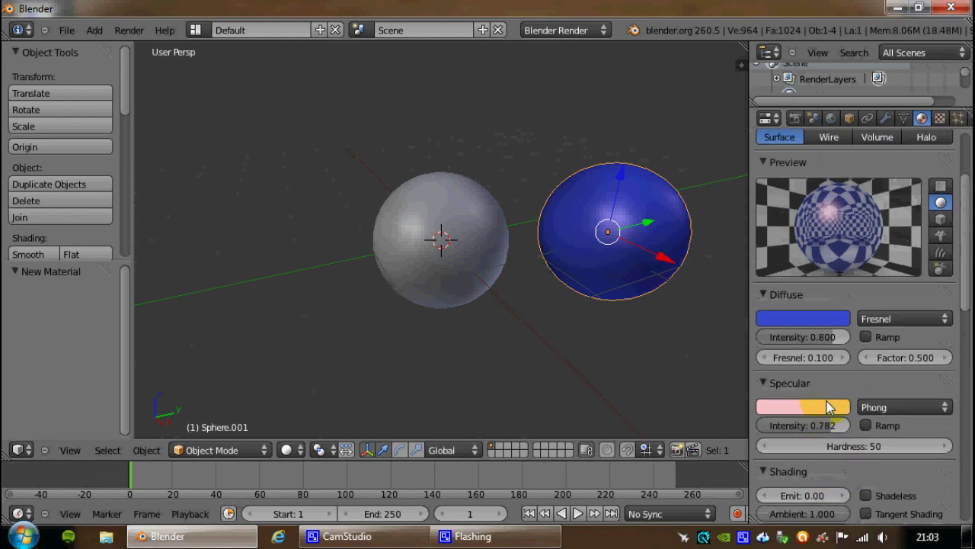
pyautogui.scroll(4, 828, 406)
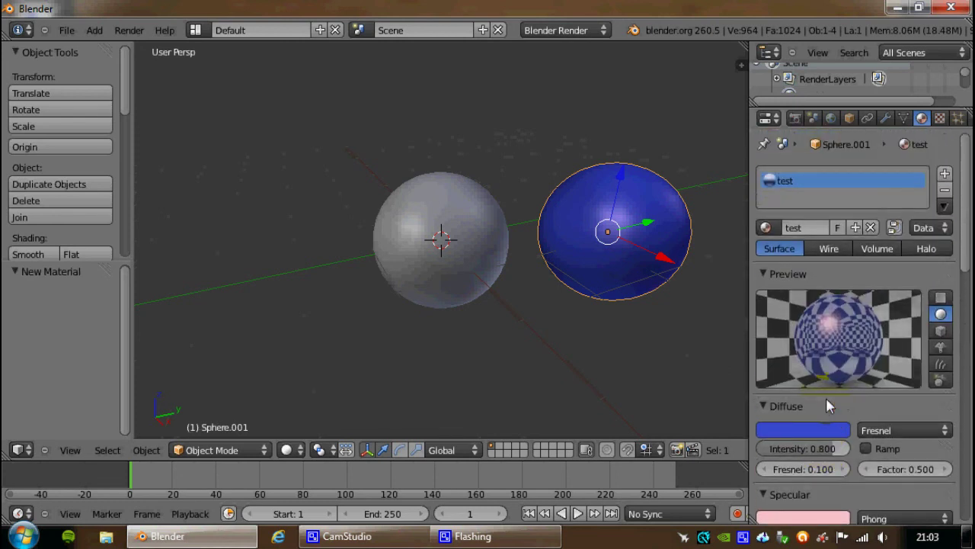
pyautogui.click(940, 119)
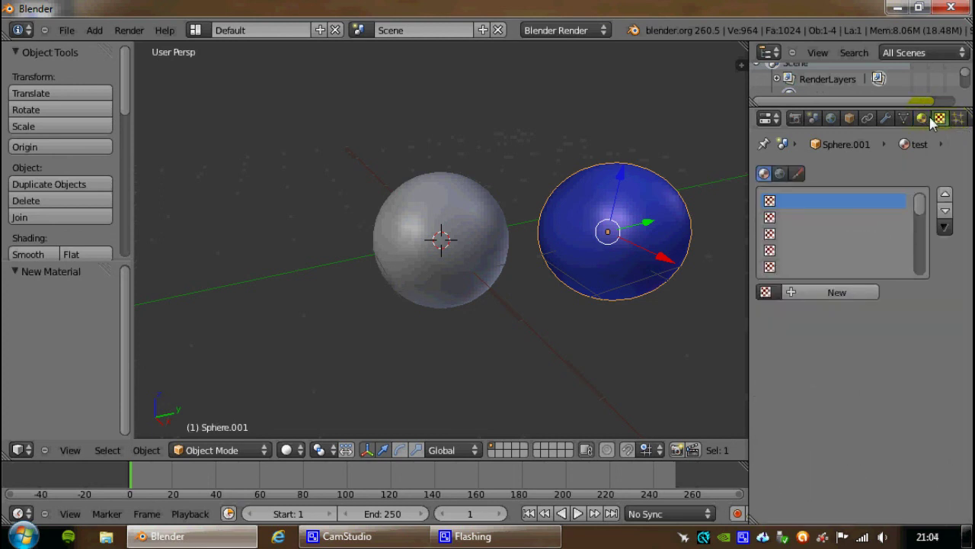
pyautogui.click(925, 120)
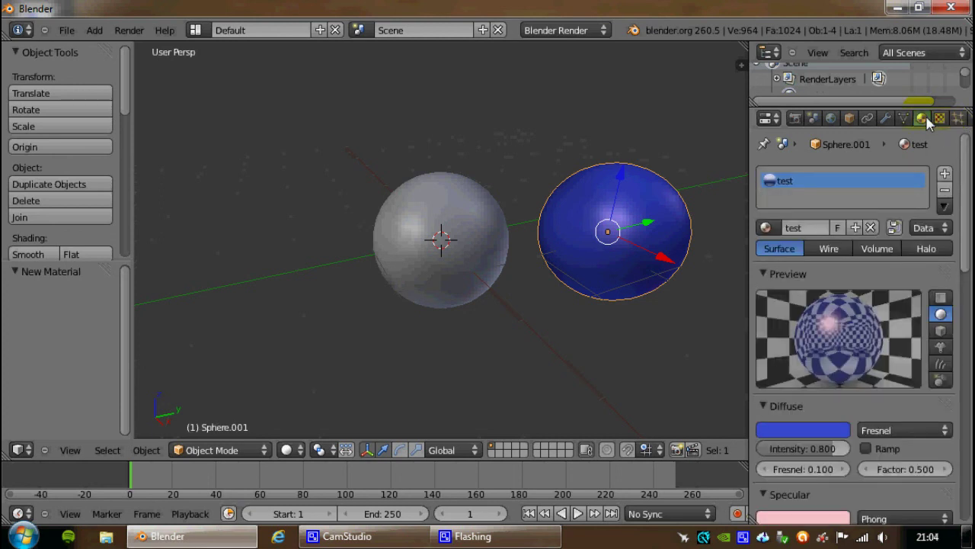